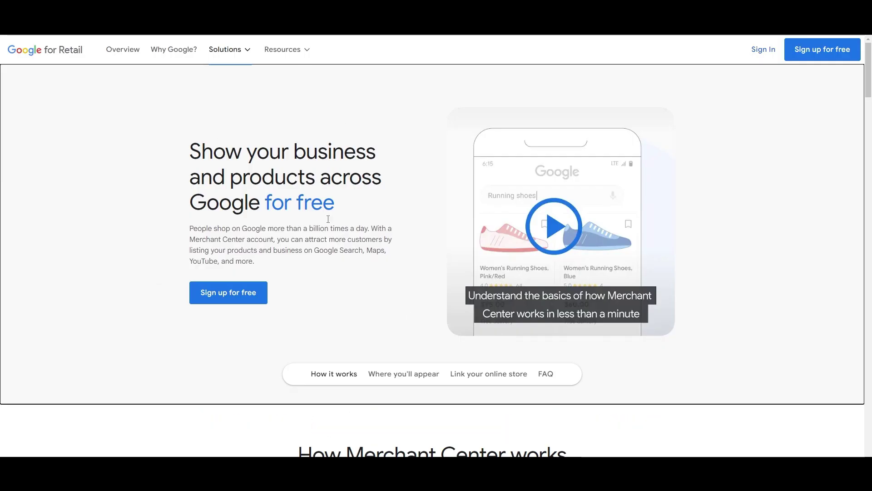
Sign in to Merchant Center, answer Yes to selling online, and enter the store website
click(762, 58)
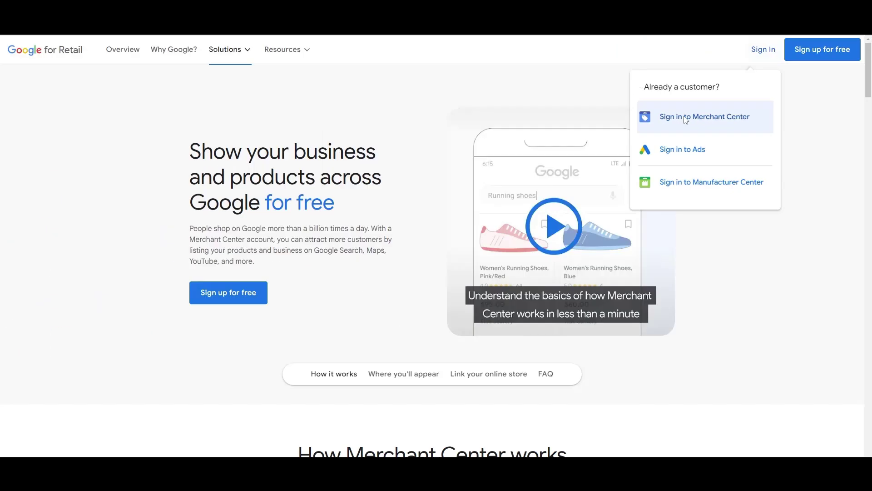
click(400, 243)
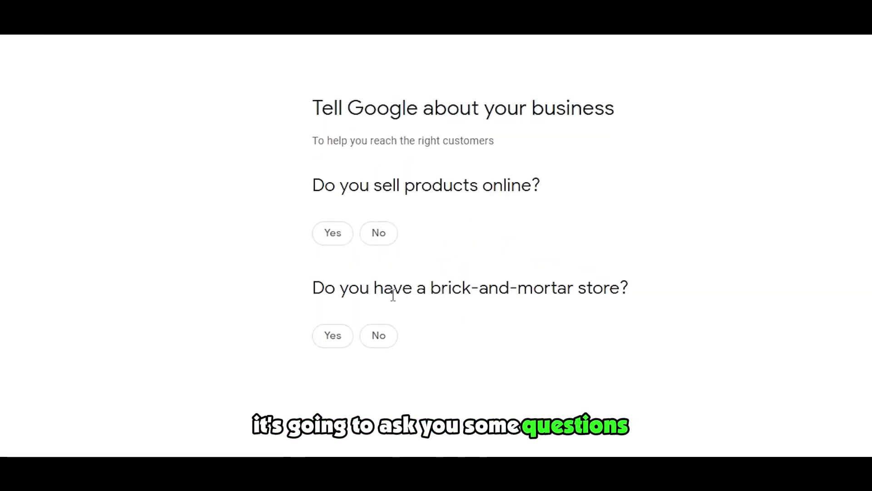
click(344, 233)
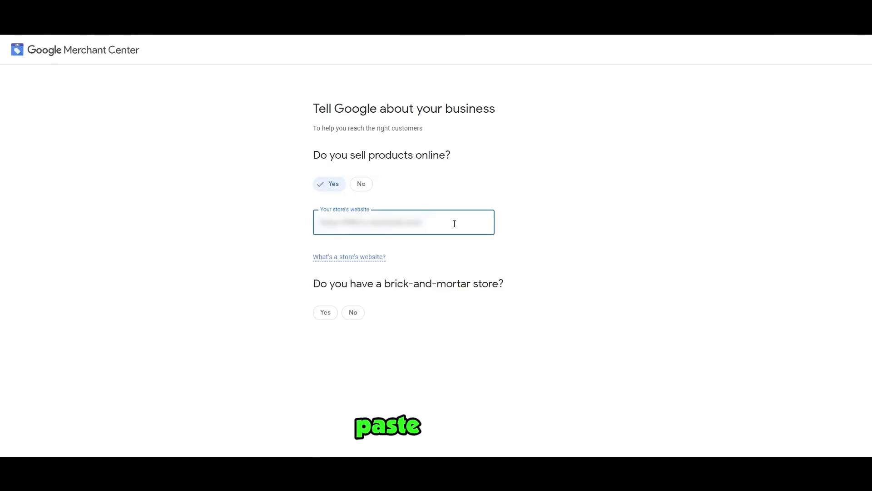
click(345, 322)
drag(330, 280, 503, 284)
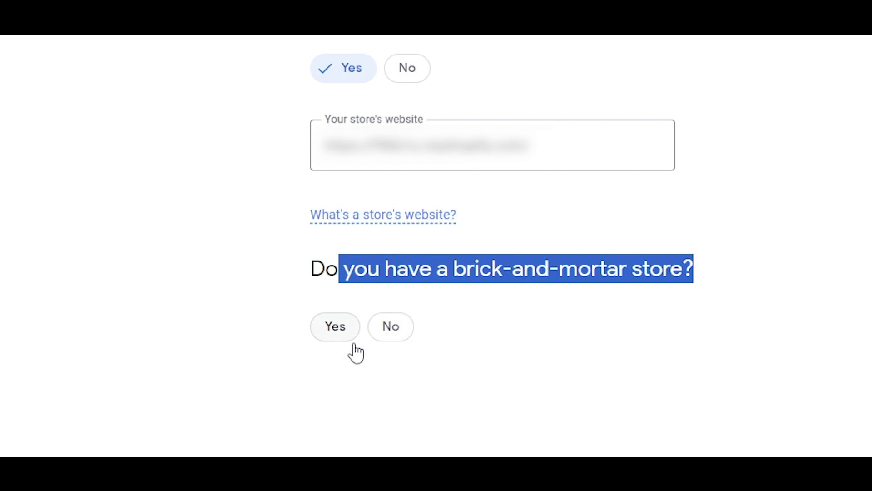
Answer No to having a brick-and-mortar store and continue to Merchant Center
click(329, 331)
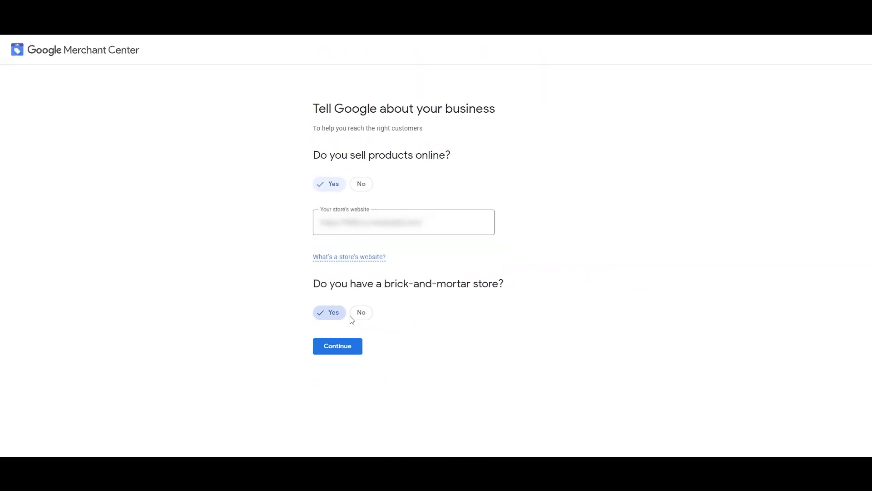
click(356, 315)
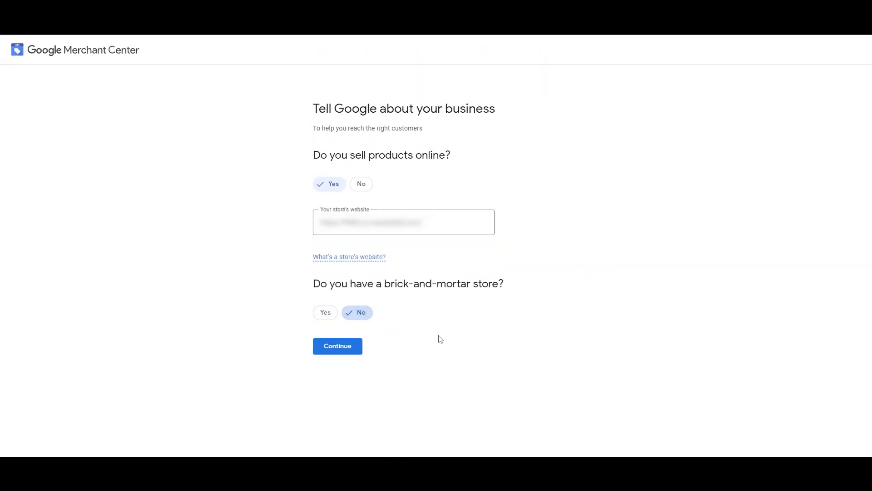
click(356, 346)
scroll(640, 320, down, 6)
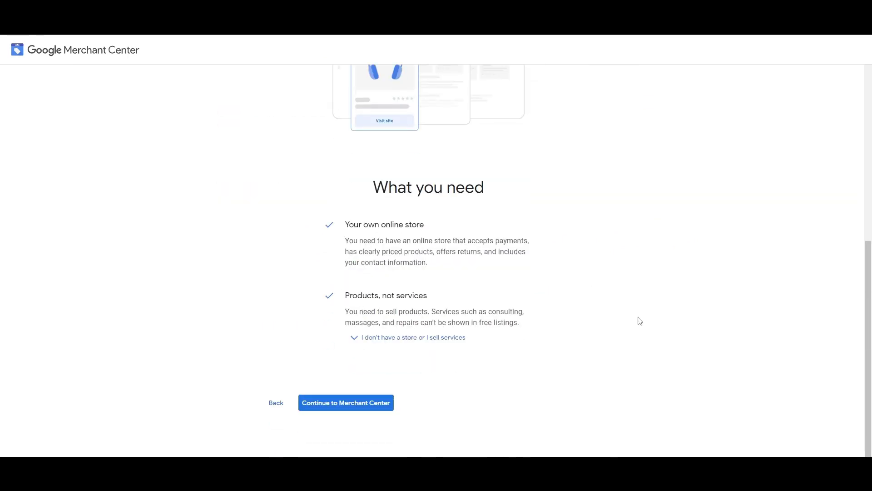
click(329, 407)
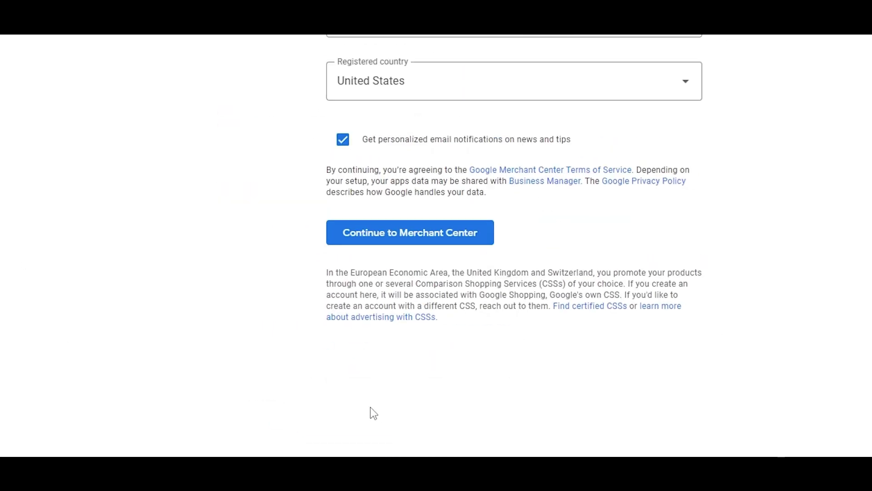
drag(313, 101, 458, 110)
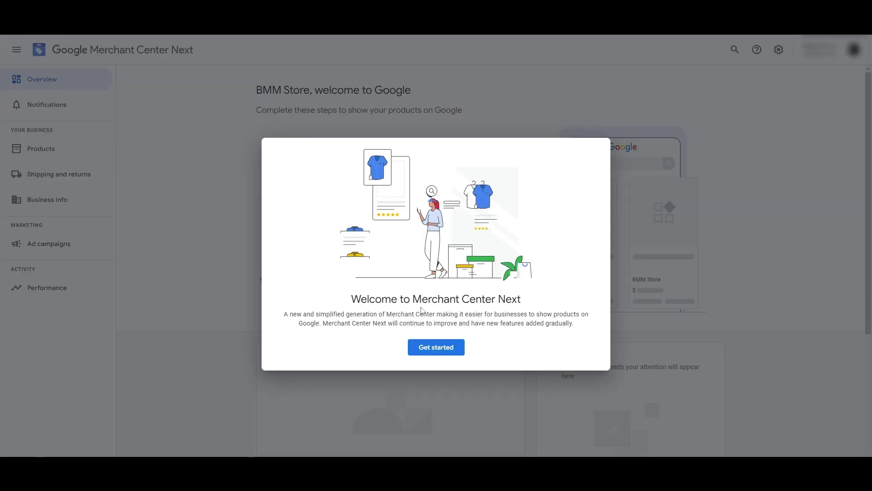
Dismiss the welcome and start adding shipping information under Shipping and returns
click(427, 352)
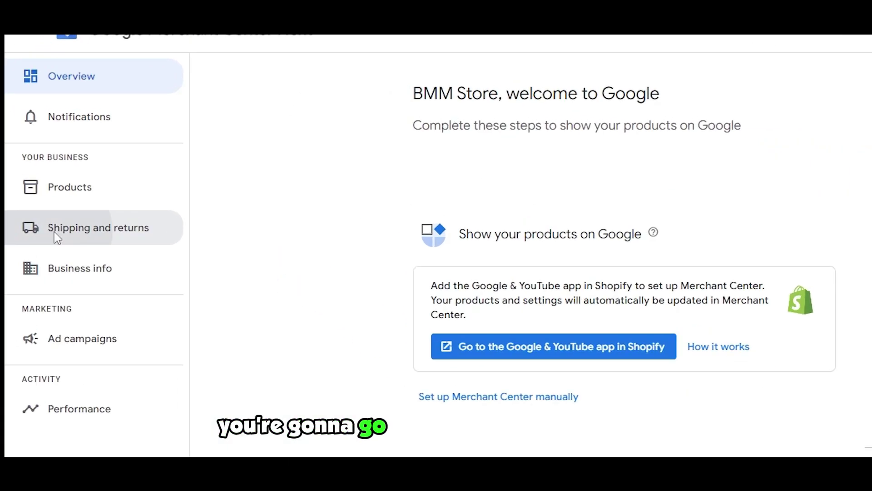
click(55, 232)
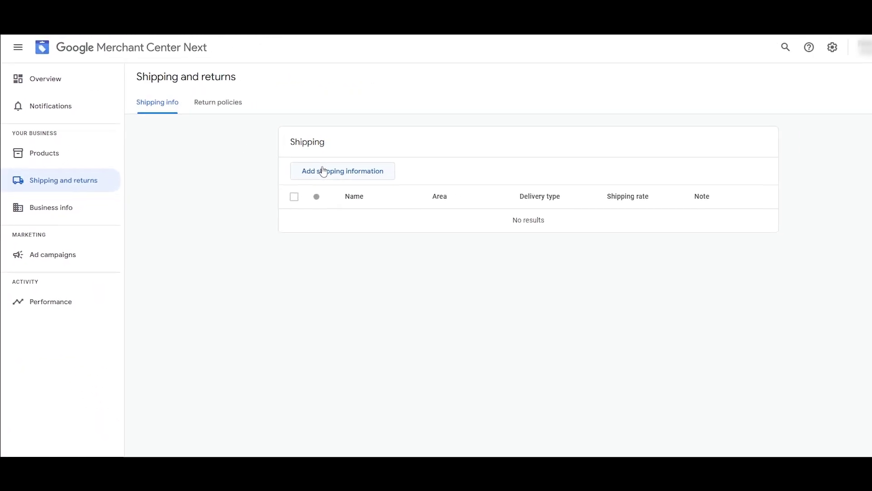
click(306, 175)
drag(200, 97, 411, 95)
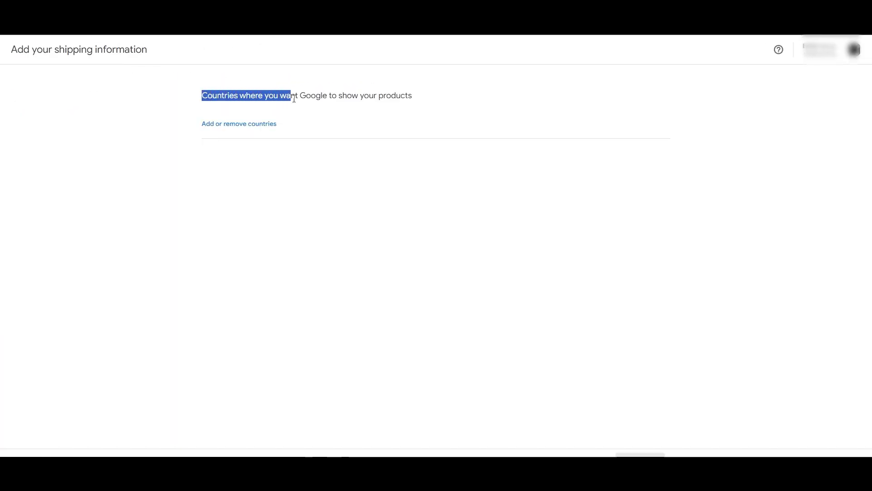
Choose United States as the country to show products in and save
click(244, 125)
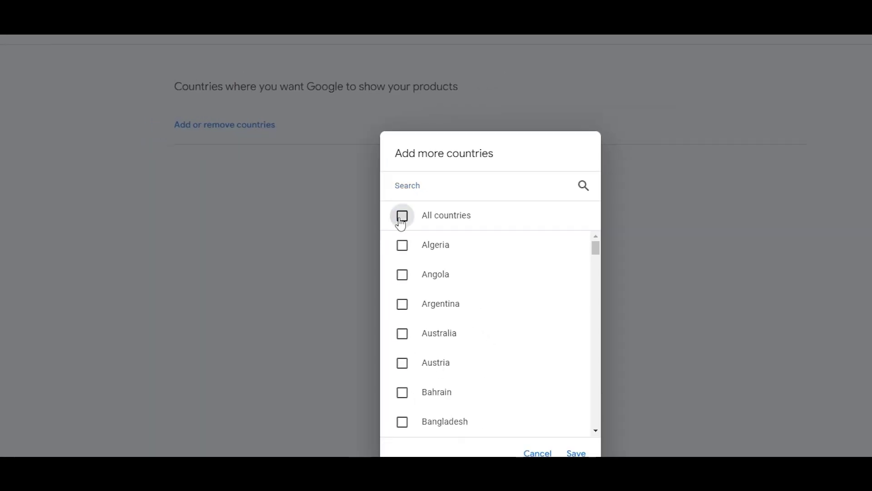
click(402, 217)
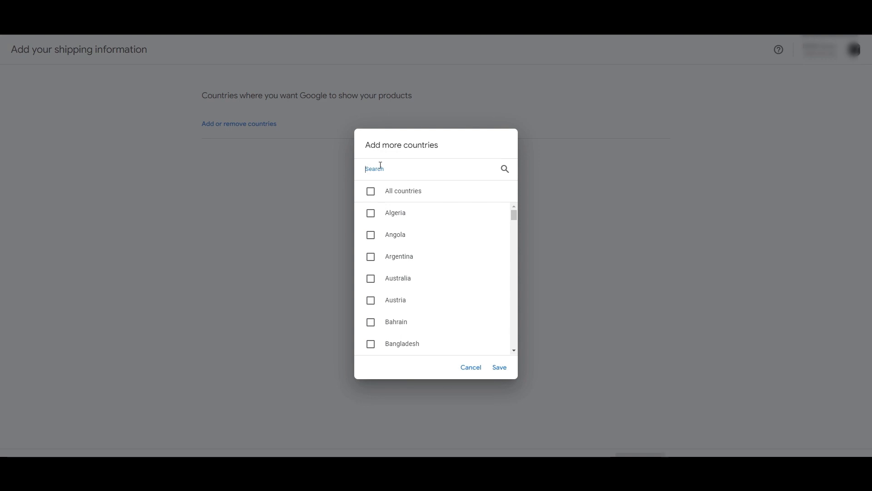
text(u)
click(499, 367)
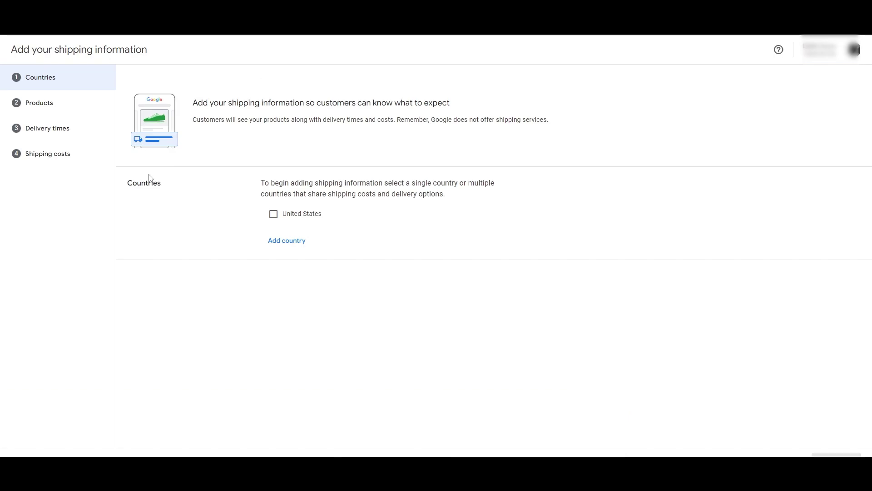
drag(192, 103, 489, 107)
click(666, 119)
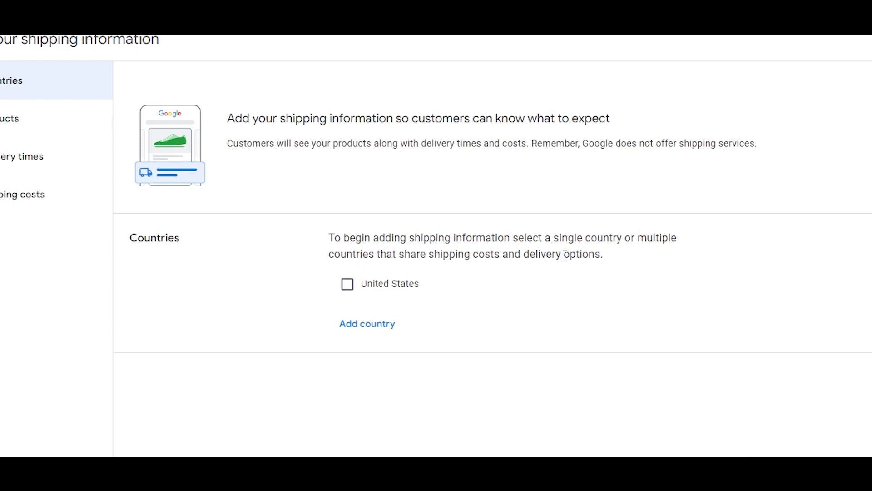
Ship all products to the United States with manually entered delivery times
click(333, 296)
click(833, 458)
drag(261, 81, 342, 78)
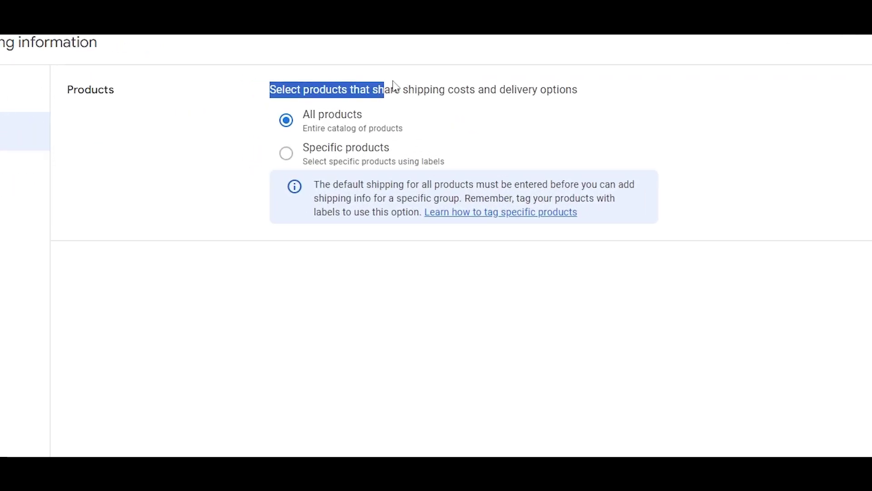
drag(393, 87, 590, 76)
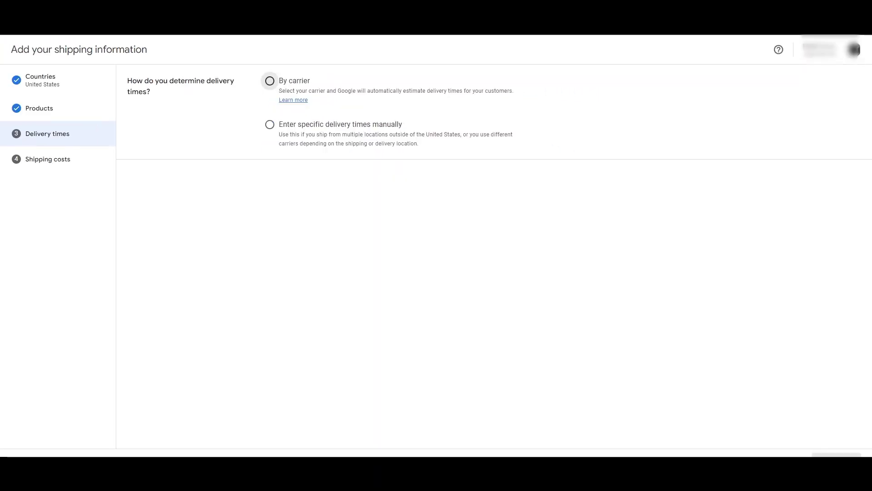
drag(128, 80, 244, 91)
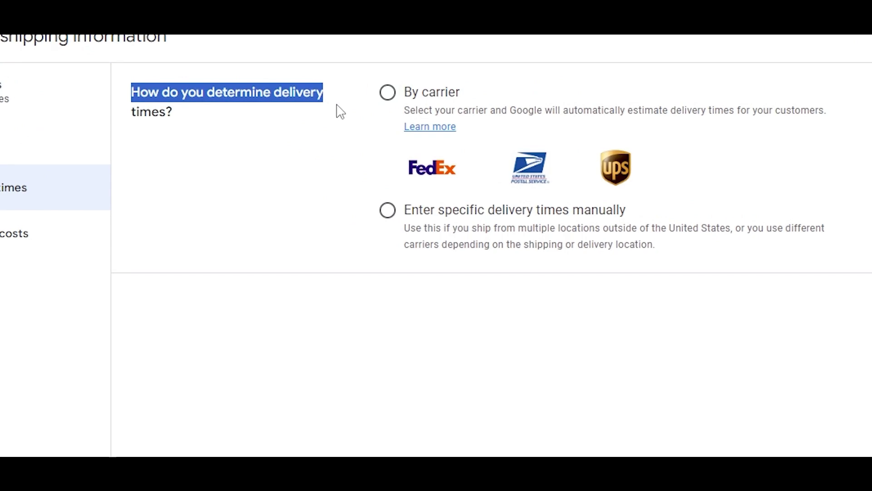
click(388, 92)
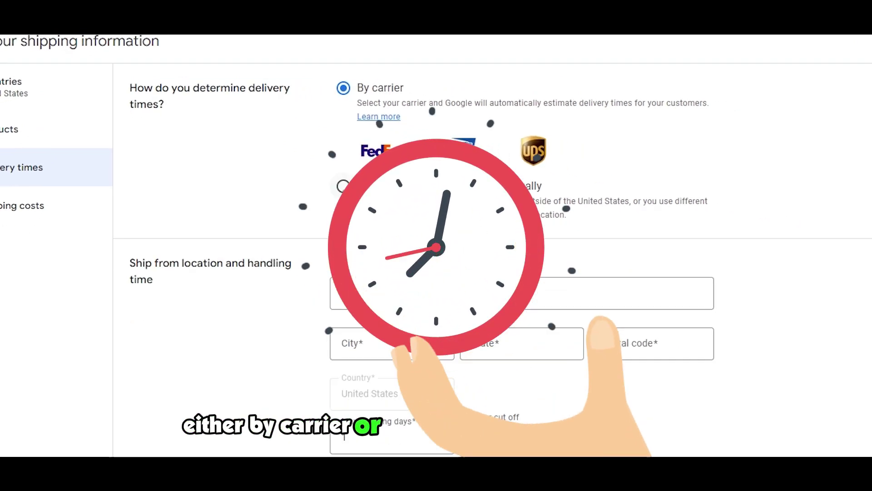
click(343, 186)
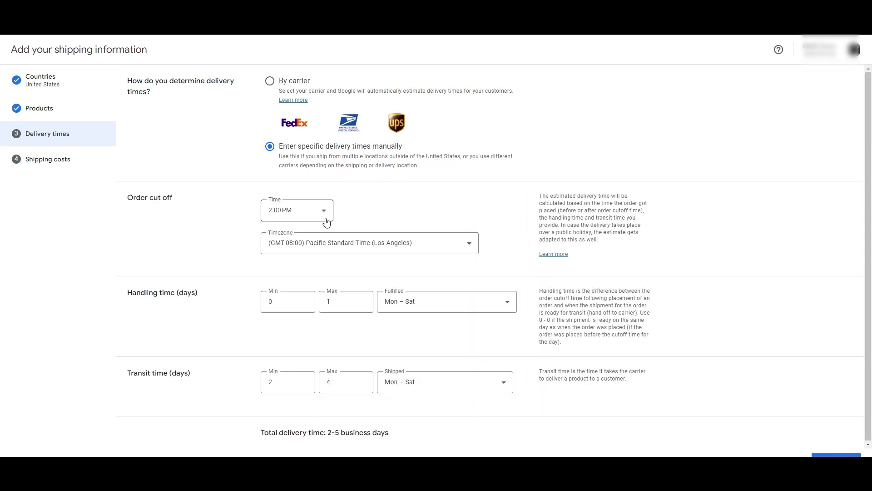
Set handling time to 1–2 days and fulfilment and transit days to Mon – Sun
click(314, 303)
key(Tab)
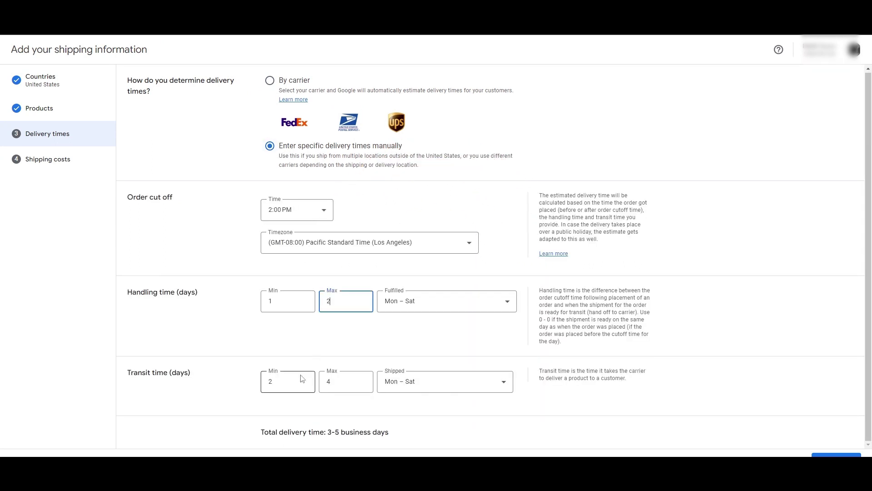
key(Tab)
key(Tab)
click(500, 302)
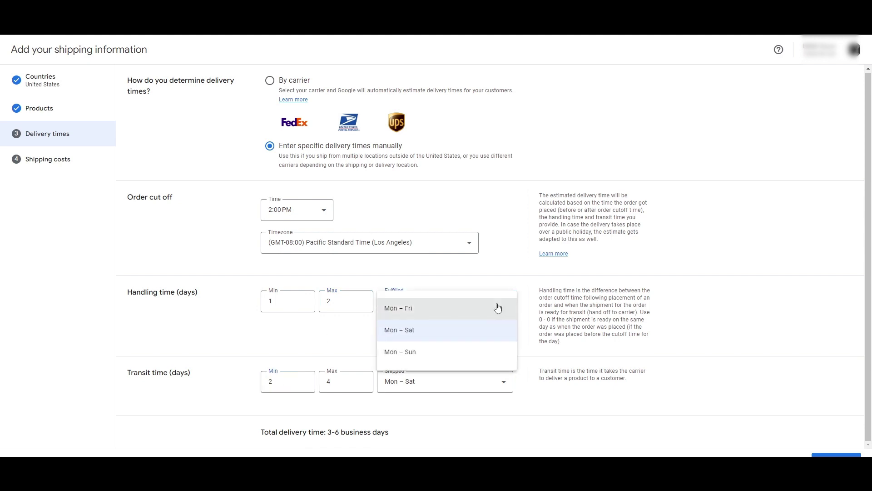
click(411, 361)
click(446, 380)
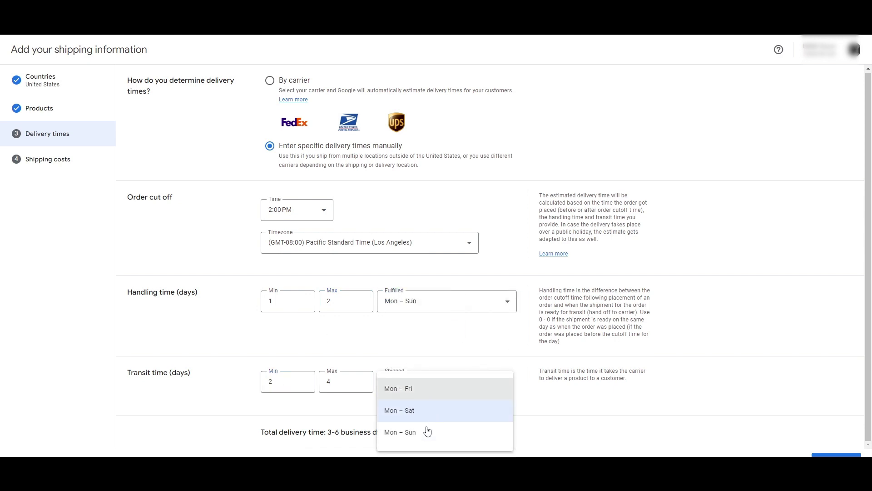
click(426, 430)
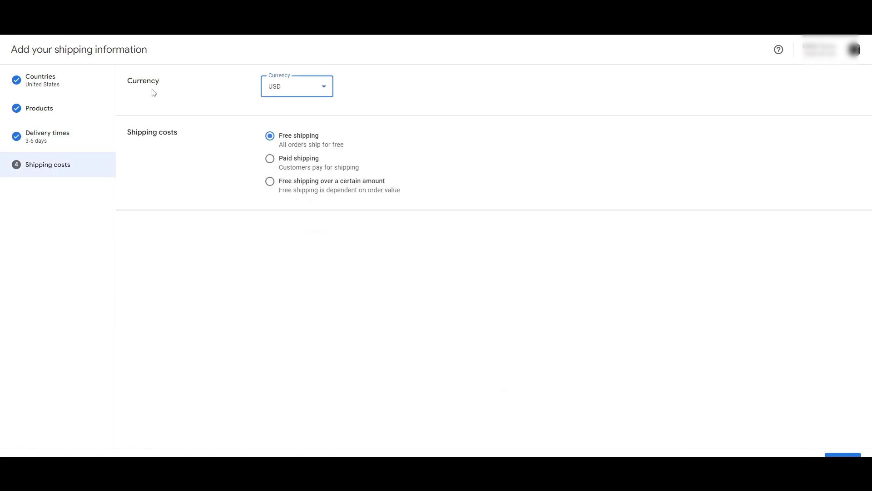
Set the shipping cost to free shipping for all orders
drag(152, 132, 179, 140)
click(270, 137)
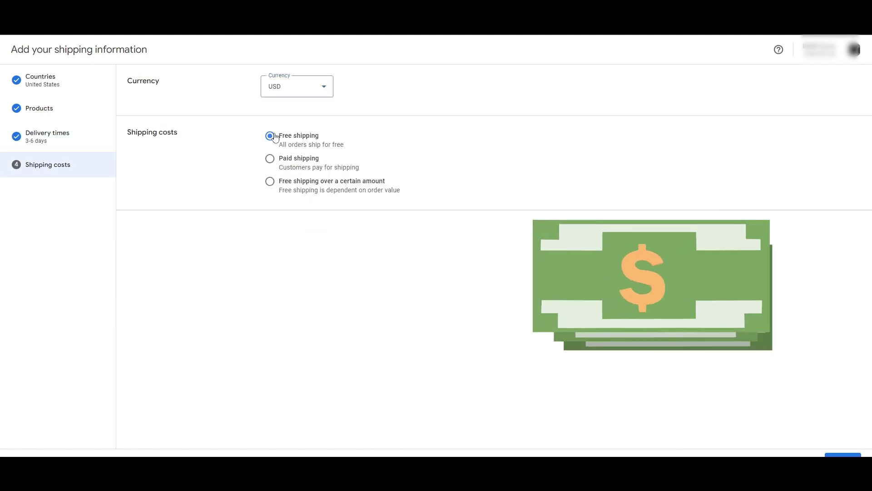
click(308, 181)
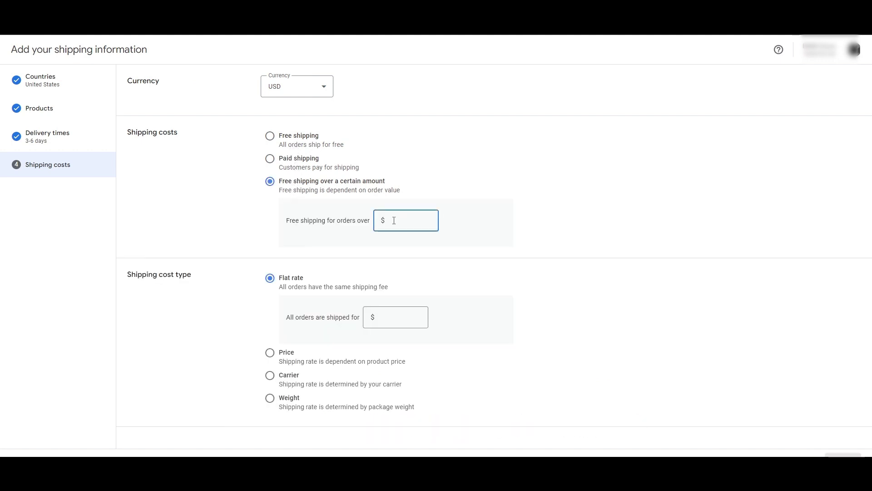
click(313, 168)
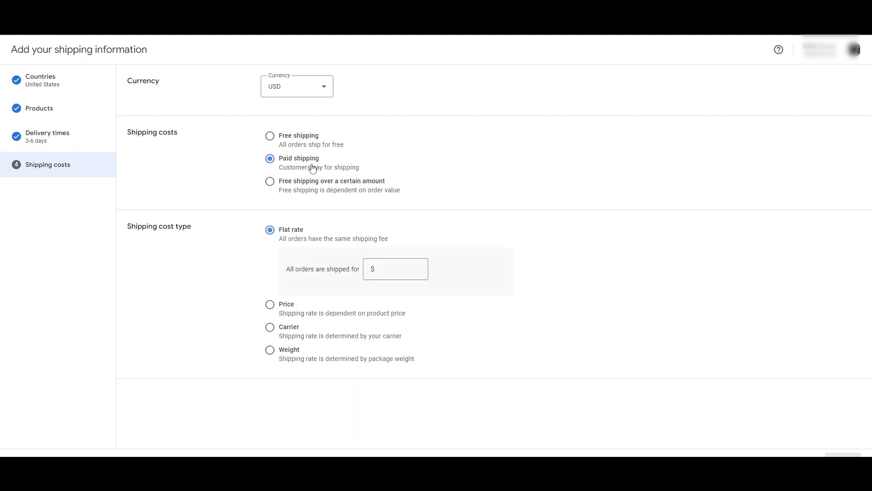
click(271, 137)
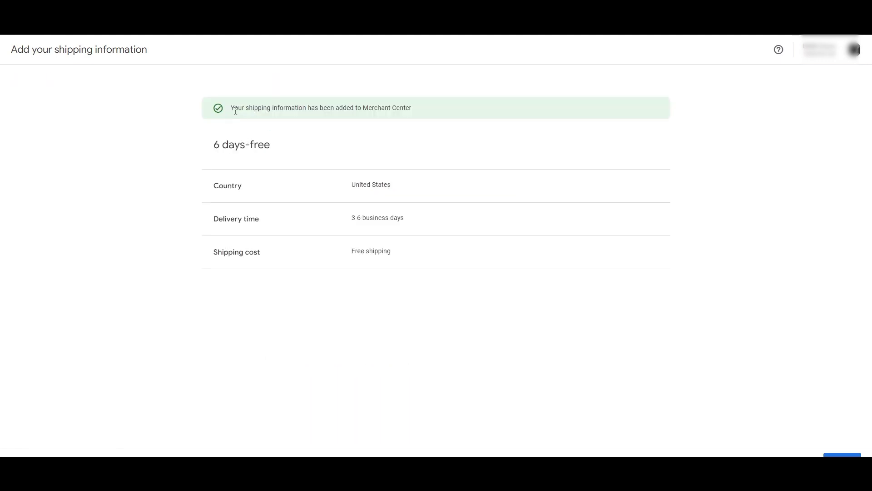
drag(235, 111, 492, 102)
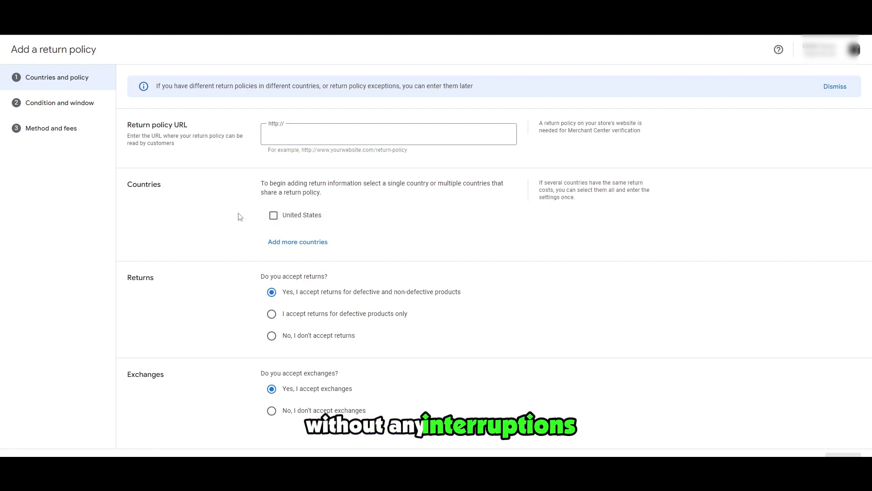
Paste the store's return policy URL and apply the policy to the United States
click(389, 134)
key(ctrl+v)
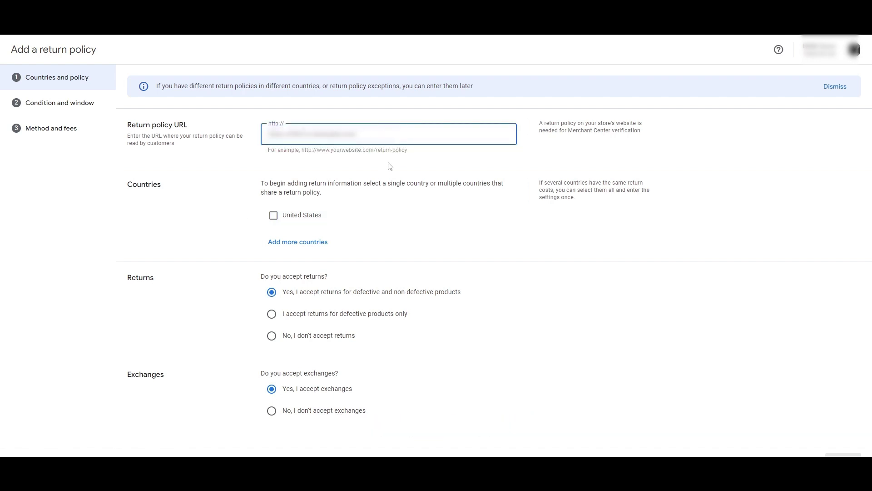
click(273, 216)
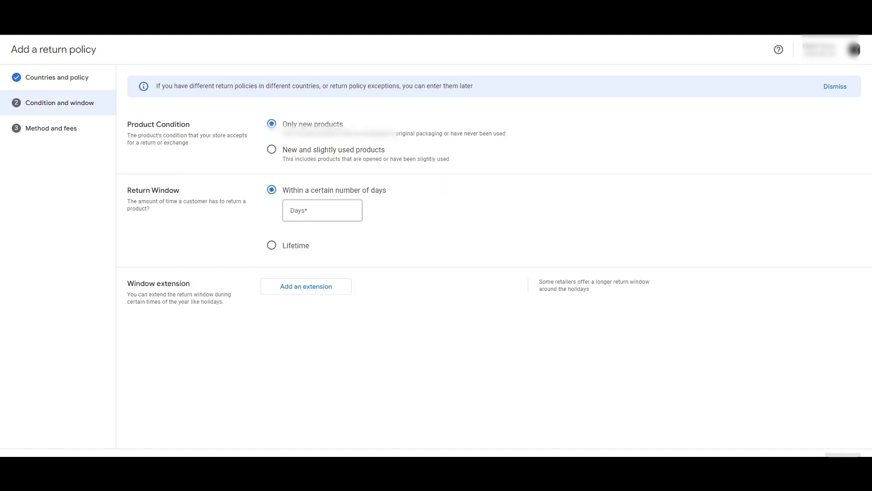
Accept new and slightly used items with a lifetime return window
click(311, 147)
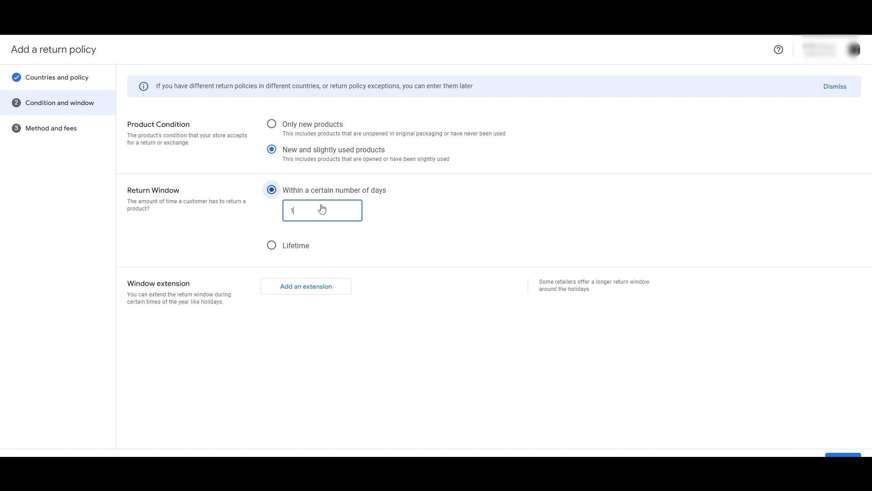
text(0)
click(272, 245)
click(843, 454)
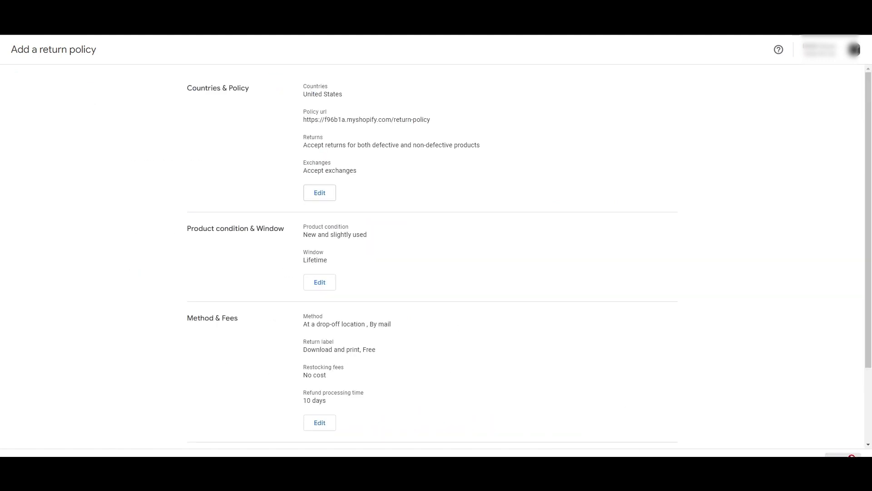
scroll(431, 255, down, 3)
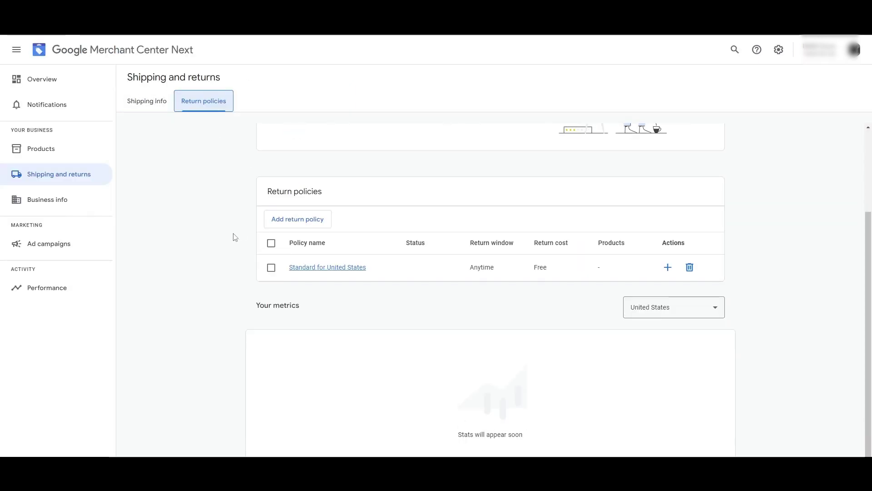
Open Business info and begin confirming the unverified, unclaimed online store
click(47, 200)
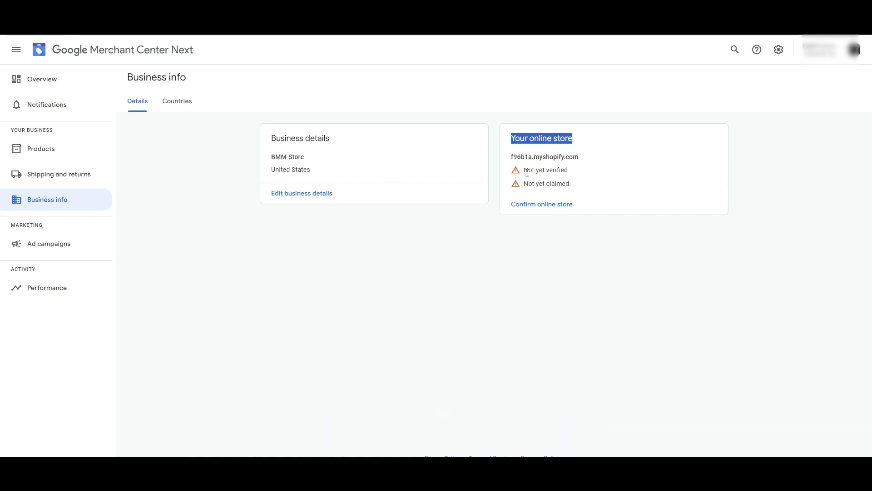
drag(527, 173, 610, 171)
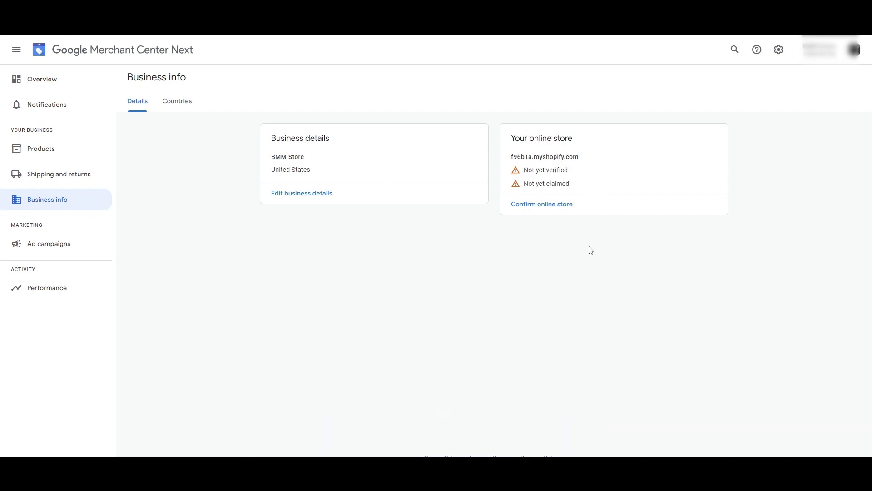
click(522, 203)
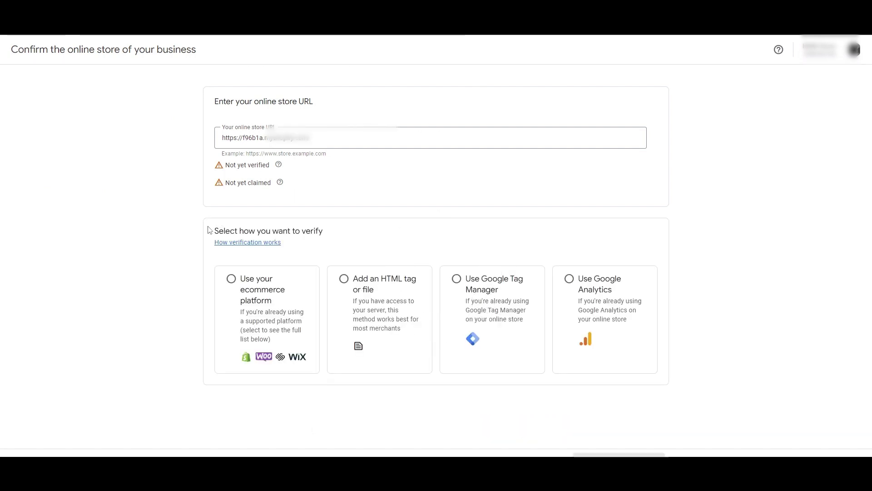
Pick the ecommerce platform verification method and expand the Shopify instructions
drag(209, 230, 356, 227)
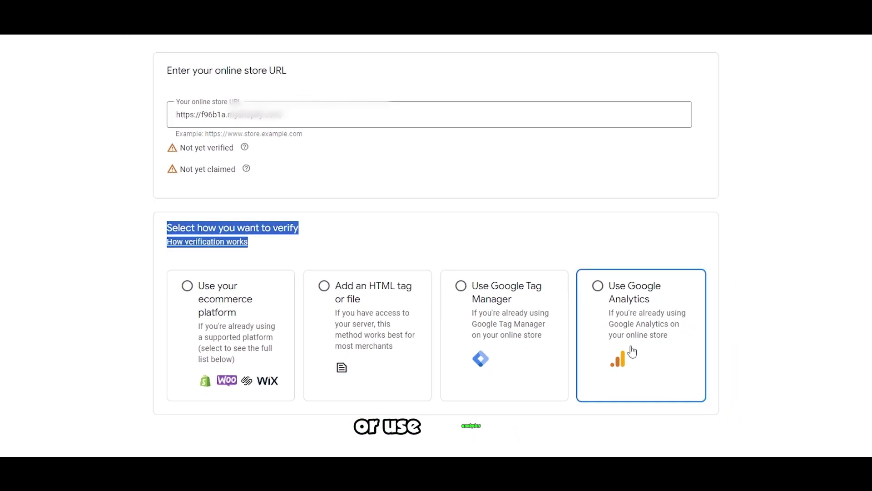
click(198, 290)
scroll(218, 341, down, 3)
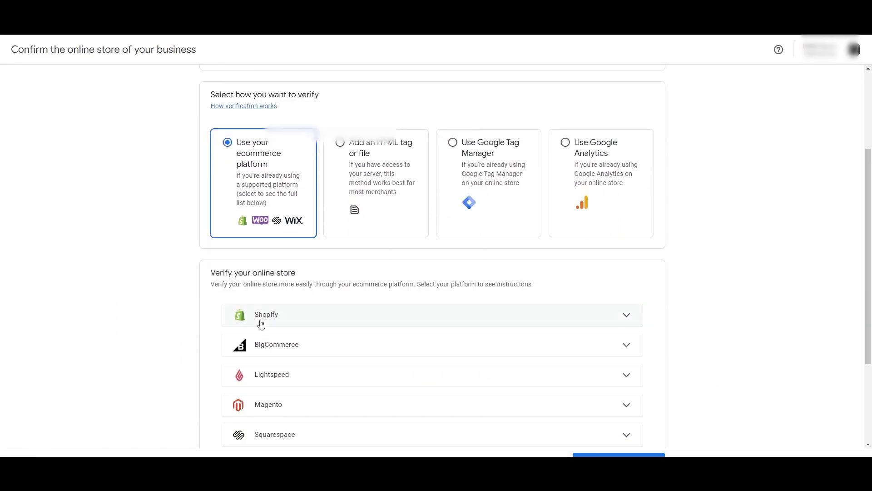
click(261, 324)
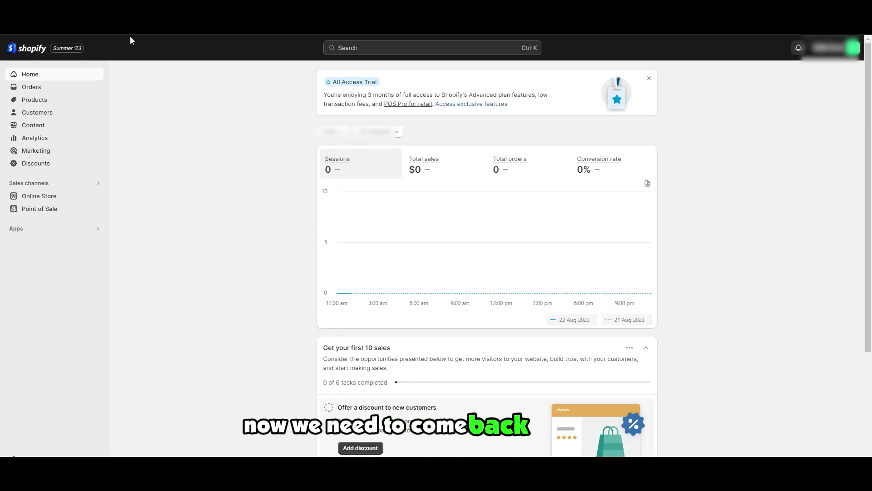
Open Shopify's Themes page and the actions menu for the Dawn theme
click(61, 198)
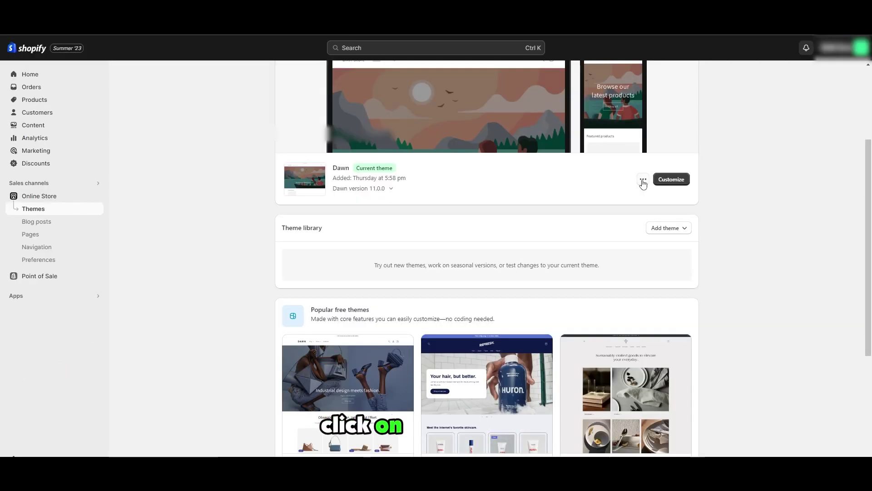
click(643, 182)
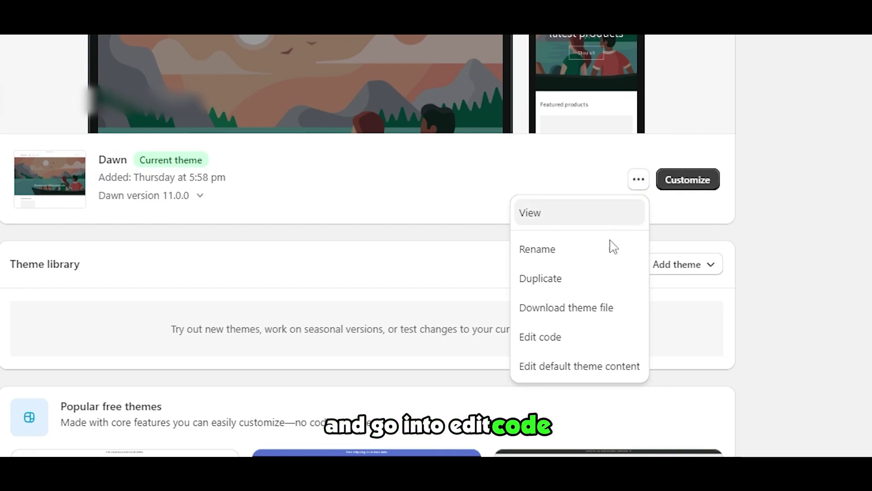
In Dawn's theme.liquid, replace the old google-site-verification tag with the new one and save
click(558, 346)
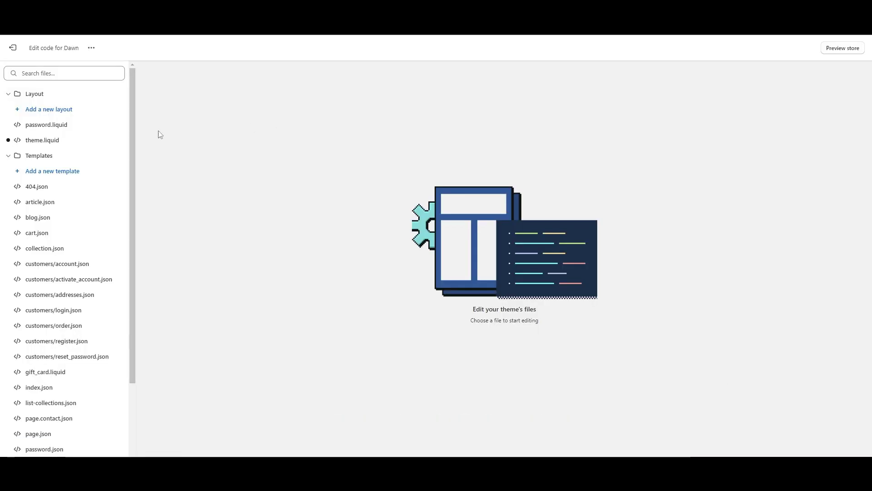
click(69, 140)
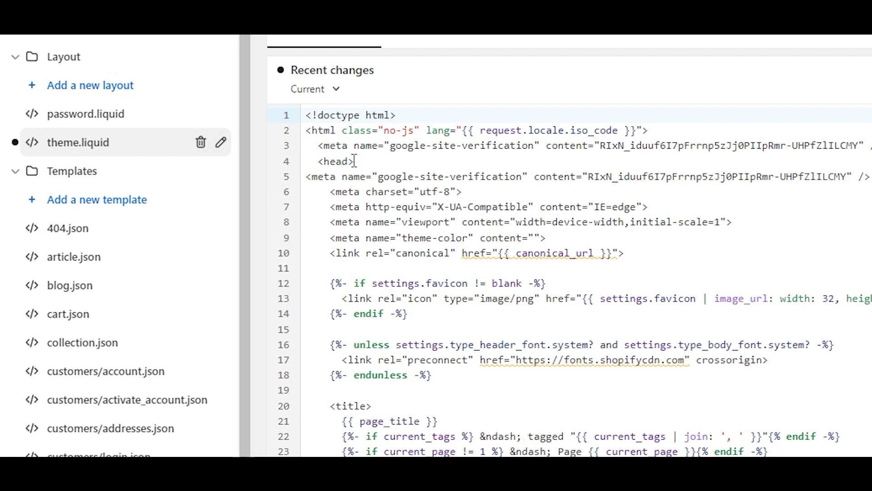
drag(308, 146, 628, 158)
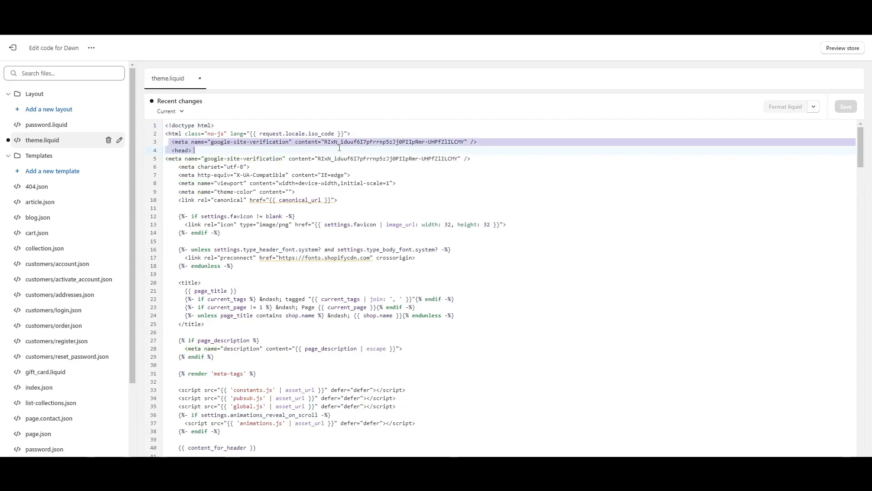
drag(339, 148, 454, 142)
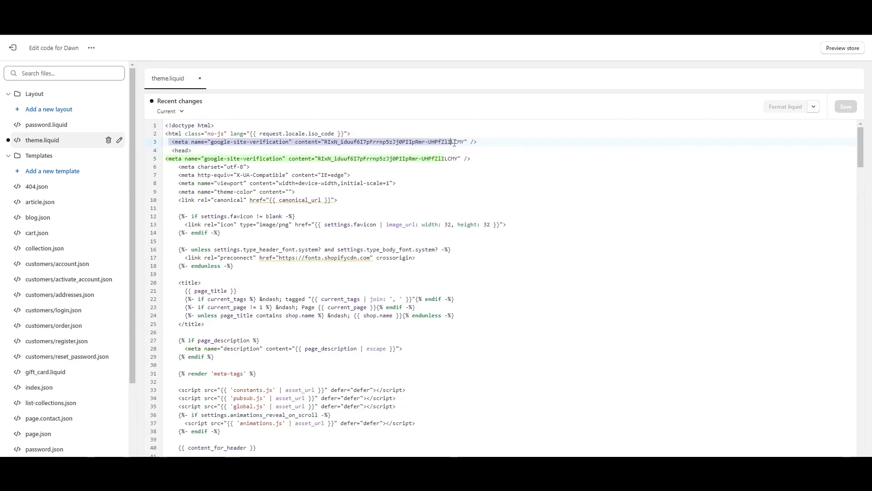
click(173, 142)
key(Return)
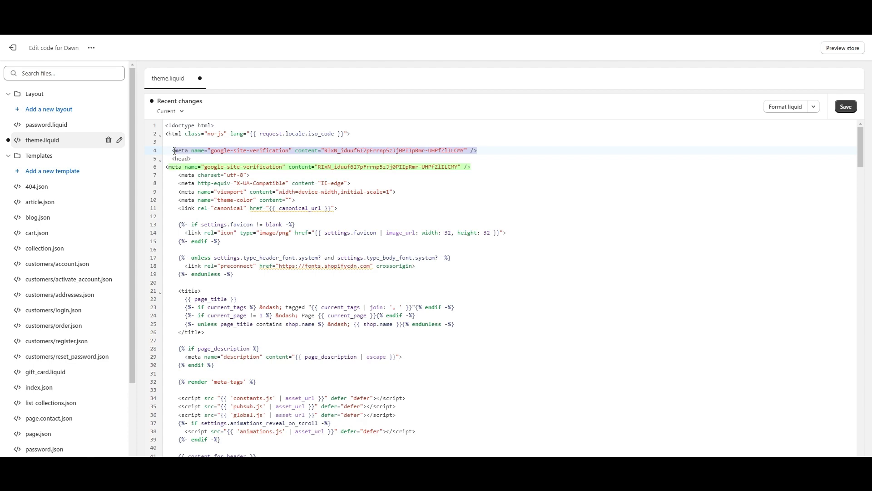
key(BackSpace)
text(<meta name="google-site-verification" content="TOf8EfJO67pLGXVrdTadHD7WlvKxizlzV_2yMg9Nd9s" />)
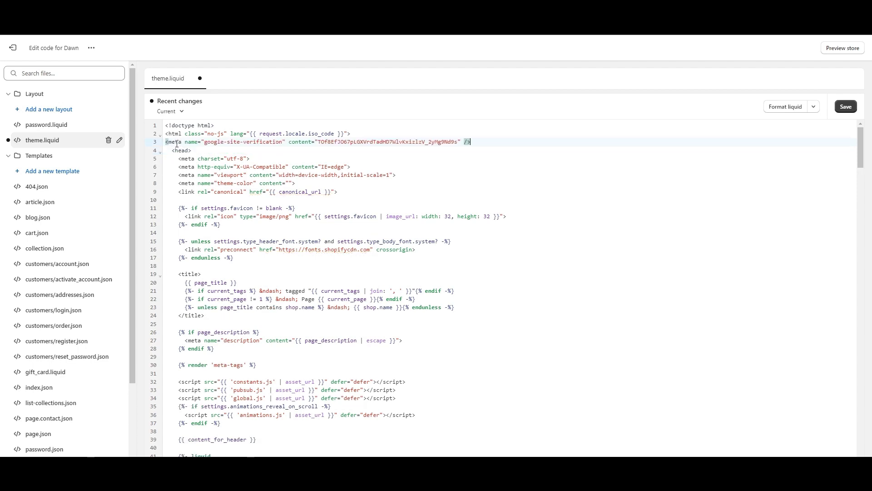
click(852, 109)
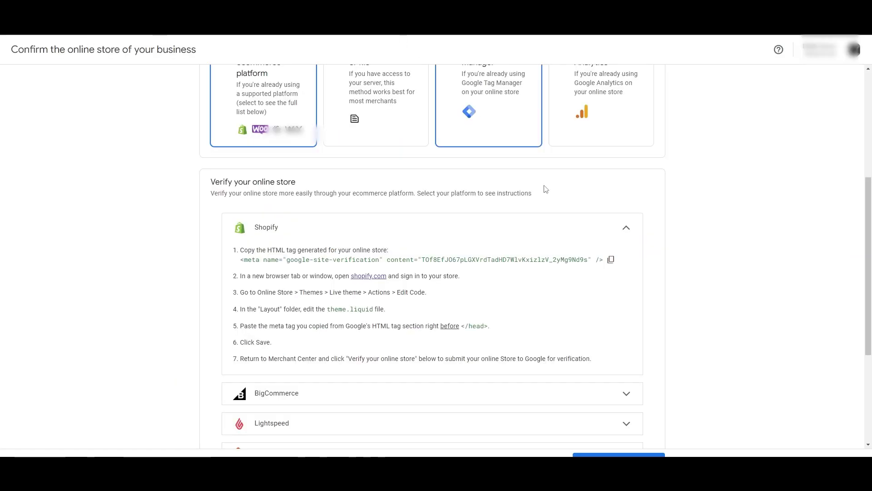
scroll(546, 189, down, 5)
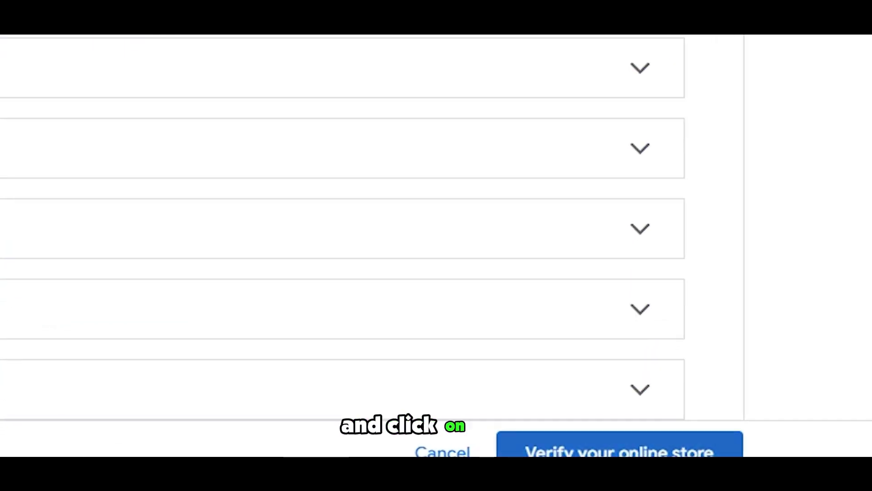
Request verification in Merchant Center, then review the verification meta tag in theme.liquid's head
click(627, 441)
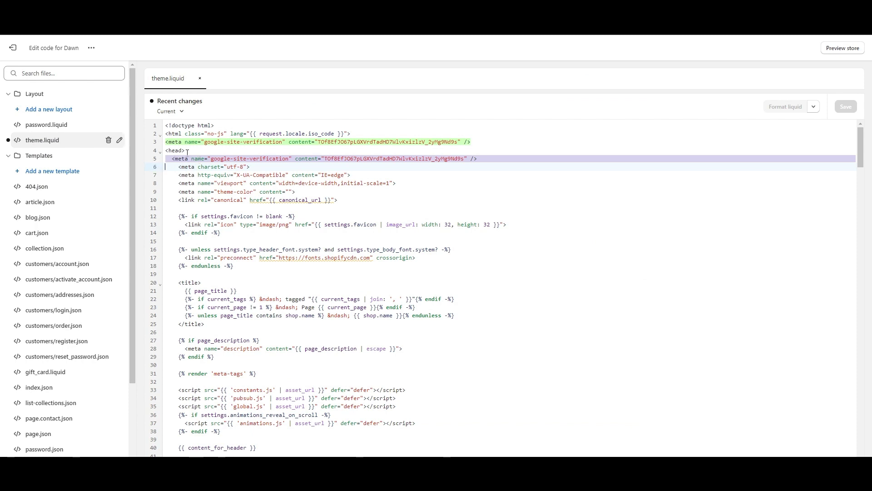
click(188, 151)
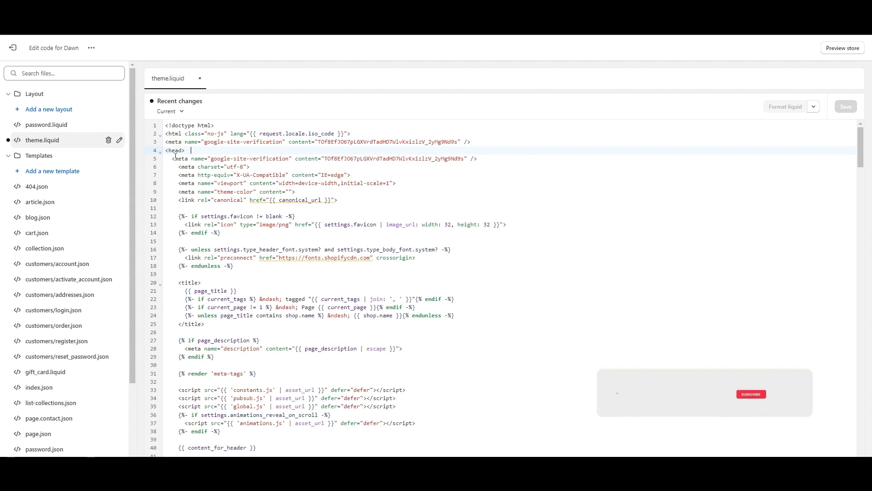
drag(172, 158, 454, 157)
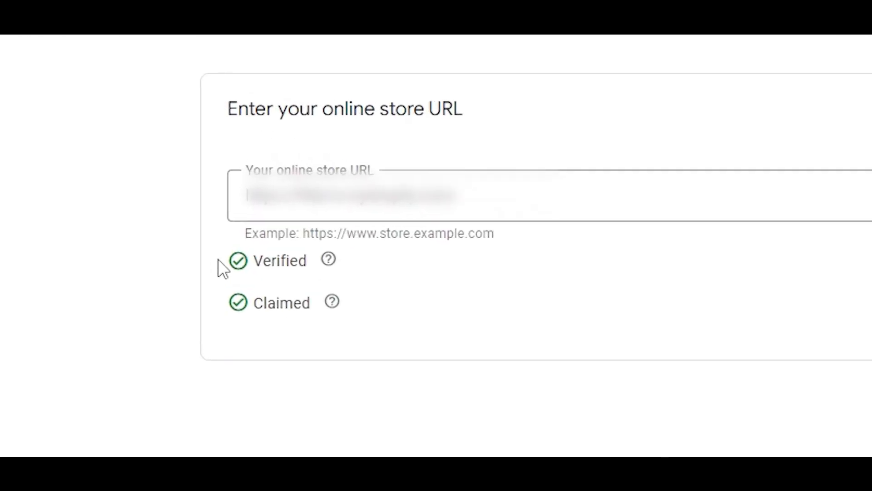
Check that Business info shows the store as Verified and Claimed, then go to Products
drag(219, 262, 339, 263)
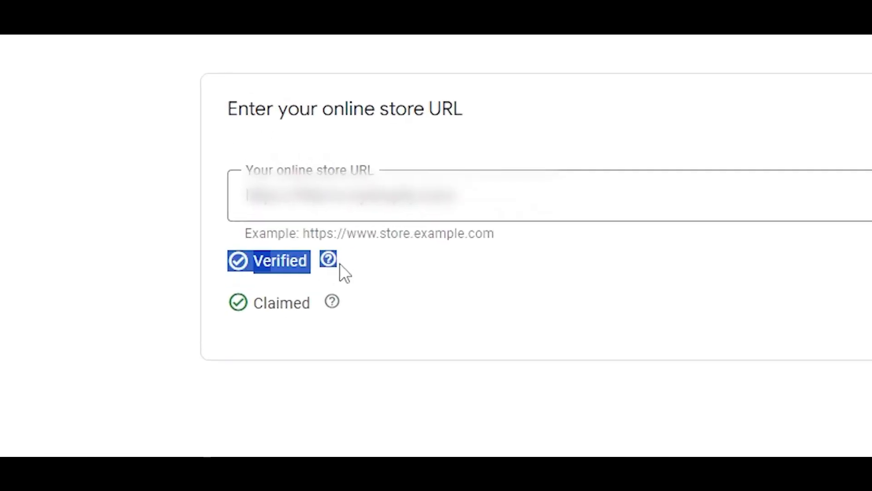
drag(220, 306, 270, 314)
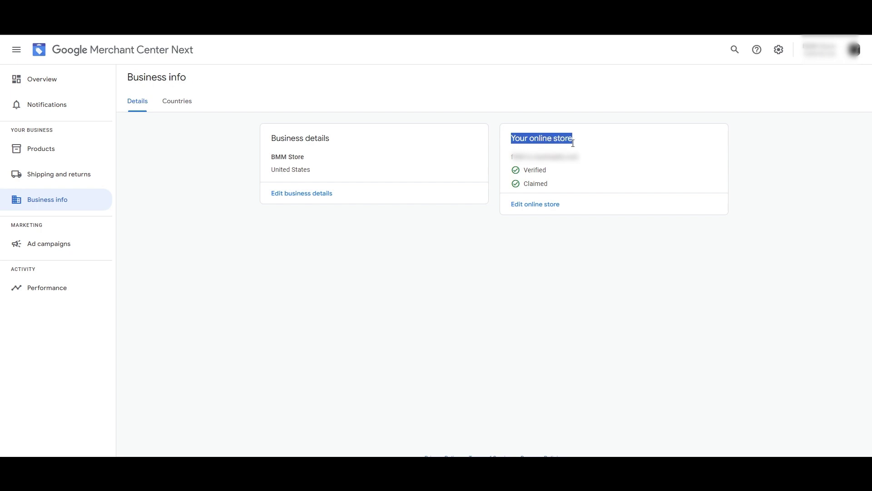
drag(573, 143, 576, 183)
click(568, 311)
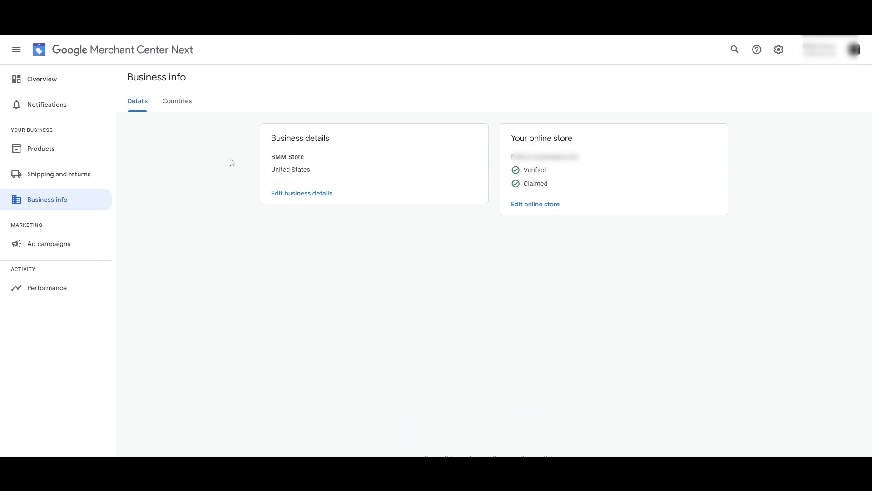
click(46, 149)
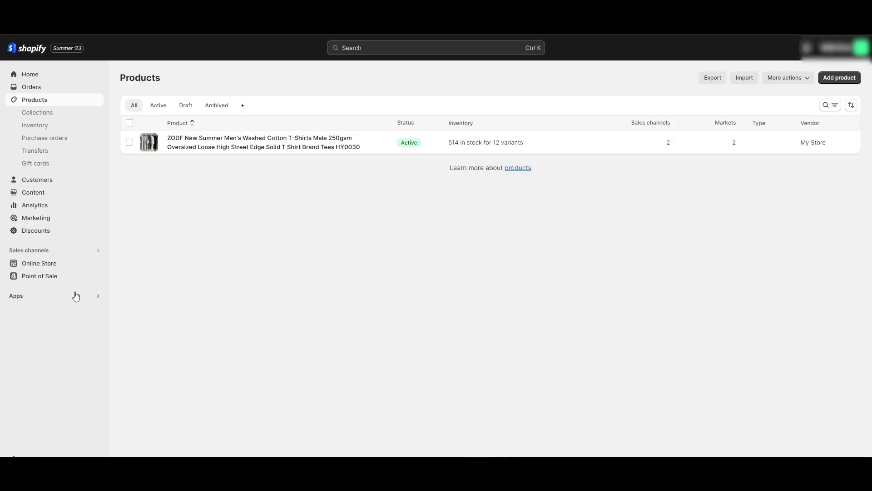
Open Apps in the Shopify sidebar and browse all recommended apps
click(17, 296)
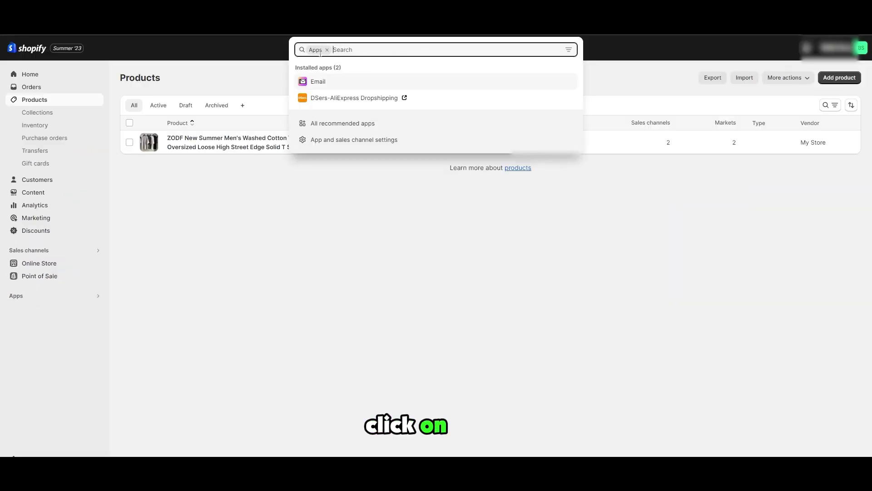
click(325, 128)
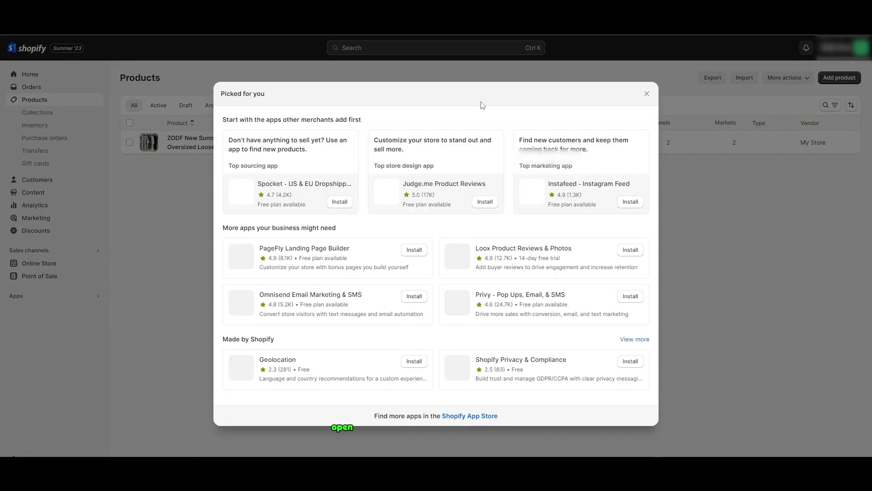
Search the App Store for 'feed for google shopping' and open Simprosys Google Shopping Feed ($4.99/month)
click(471, 416)
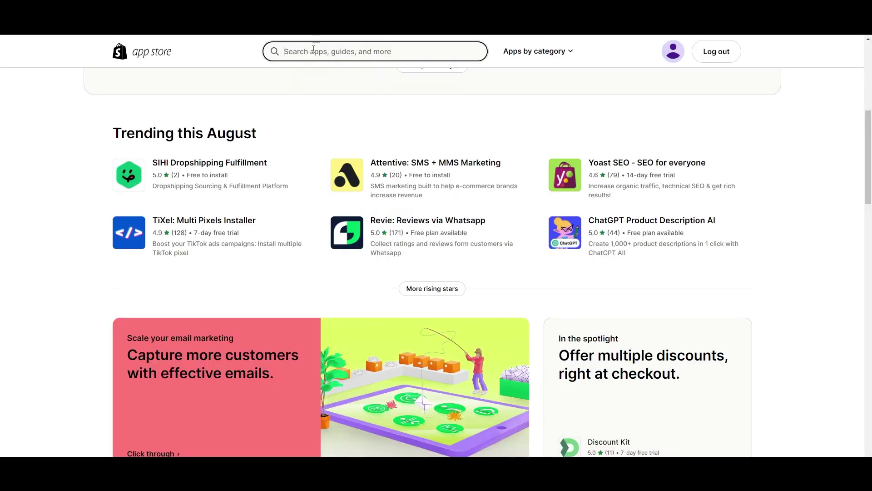
text(feed)
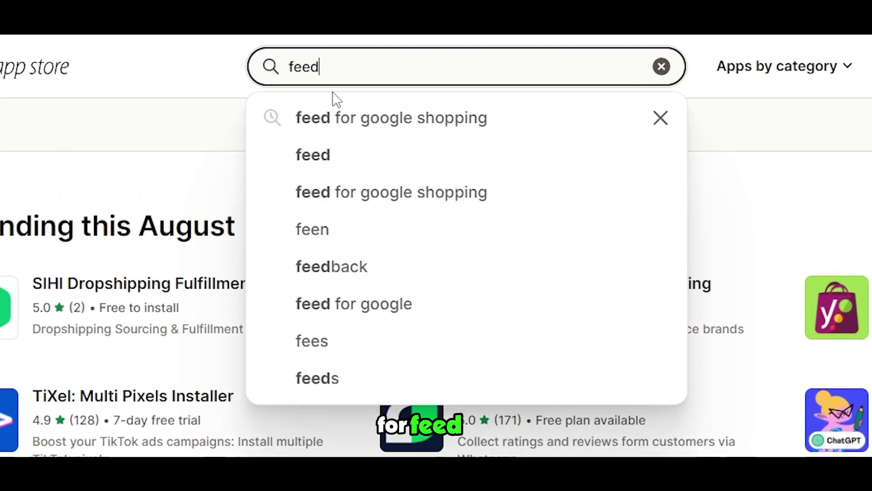
click(449, 126)
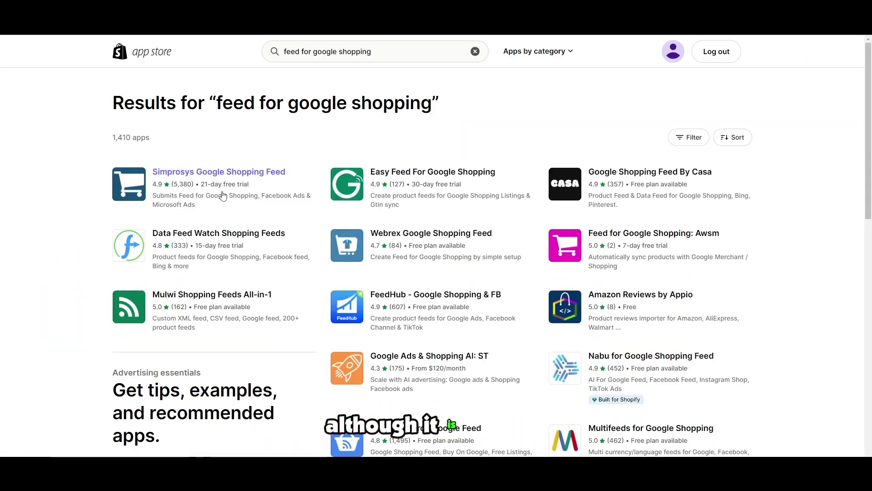
click(223, 195)
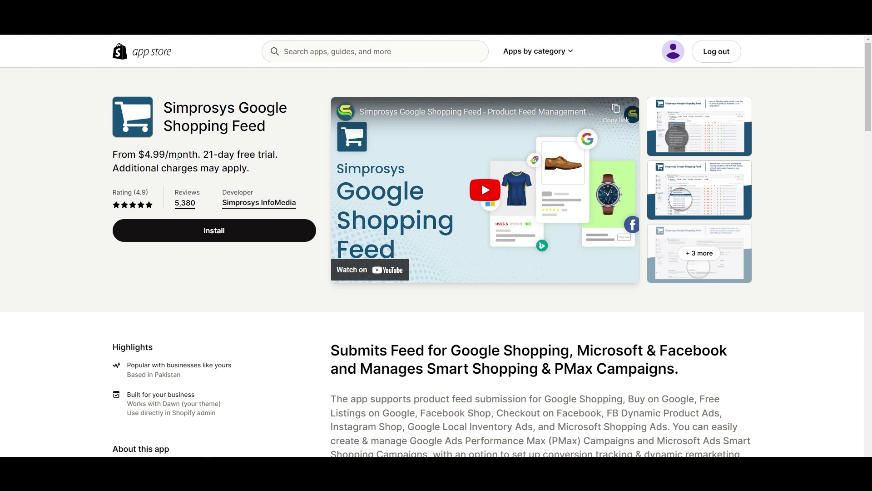
drag(152, 154, 165, 155)
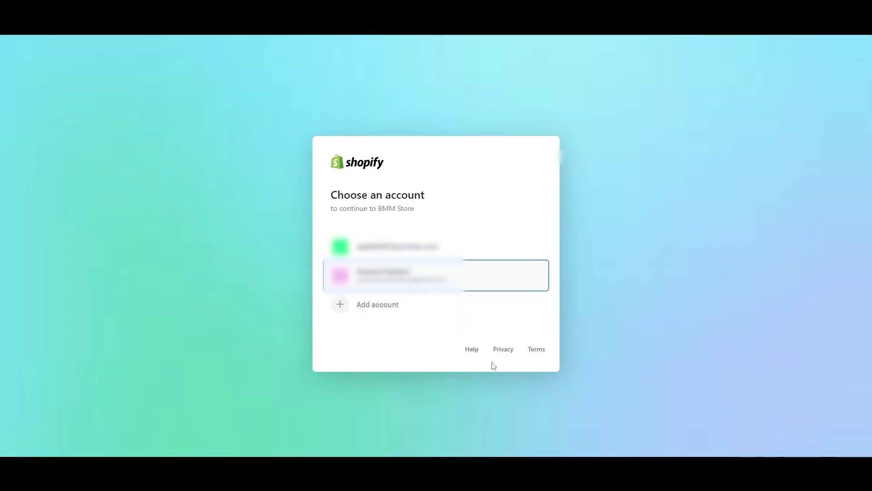
Install the Simprosys app for the store account and sign in with Google from Get started
click(622, 82)
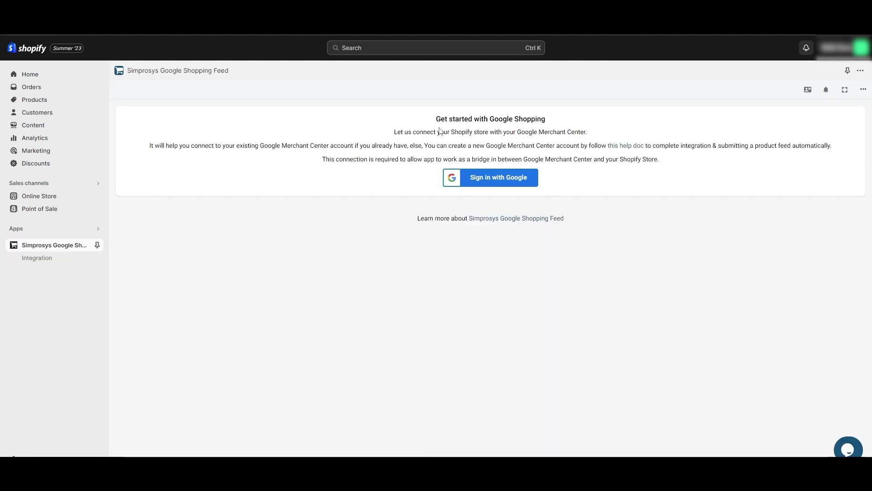
drag(440, 116, 557, 133)
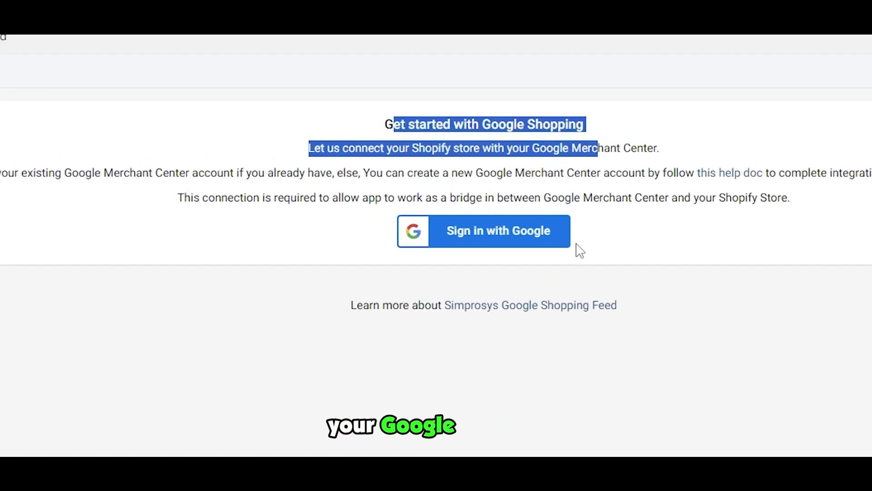
click(486, 182)
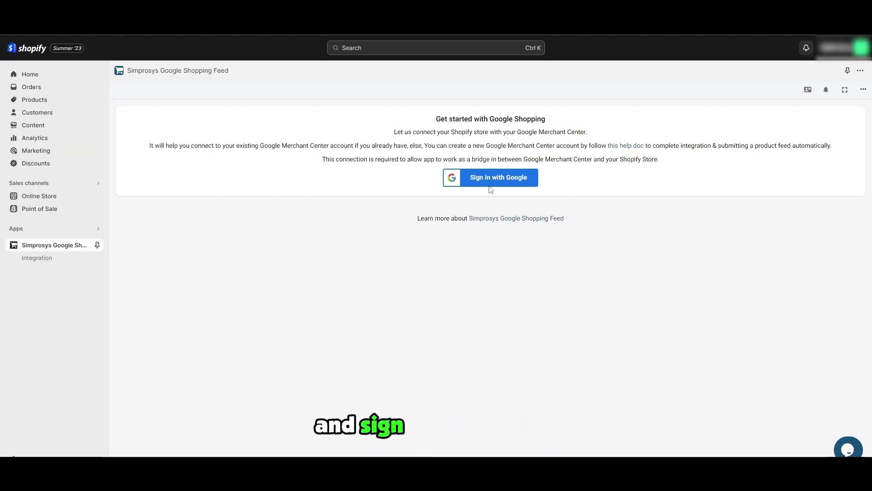
click(489, 185)
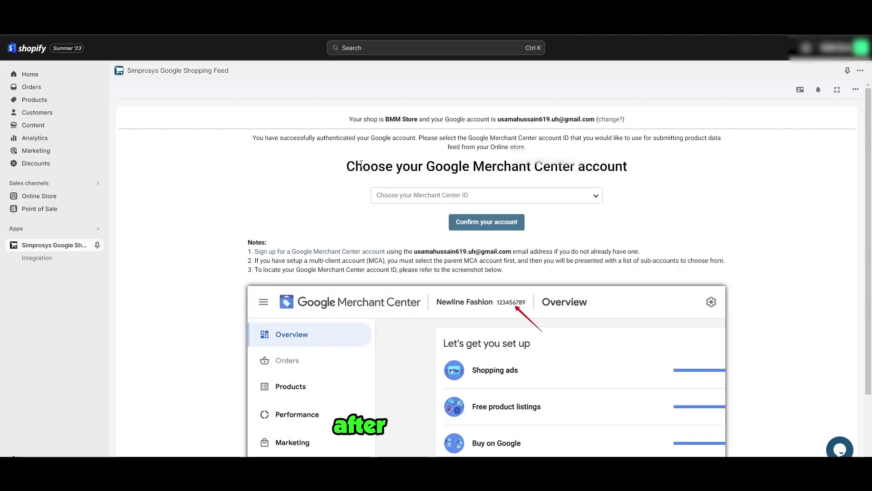
Select the store's Merchant Center ID from the dropdown and confirm the account
drag(355, 166, 651, 179)
click(650, 178)
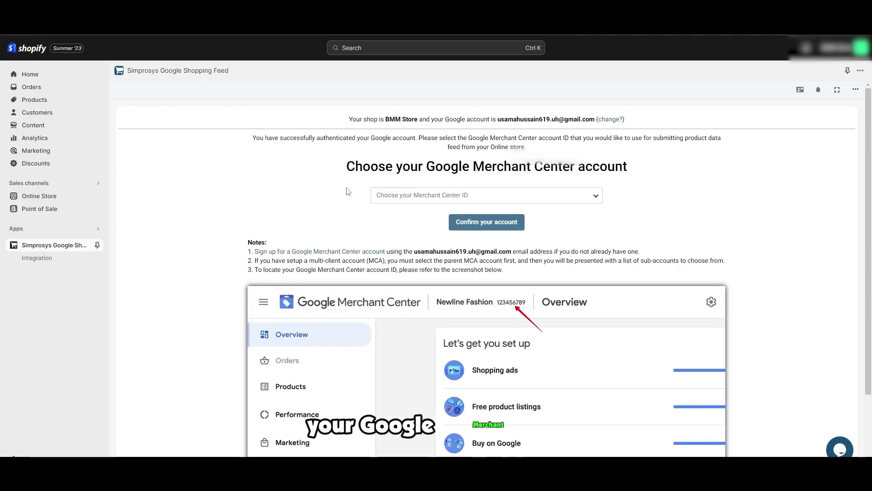
click(432, 196)
click(380, 213)
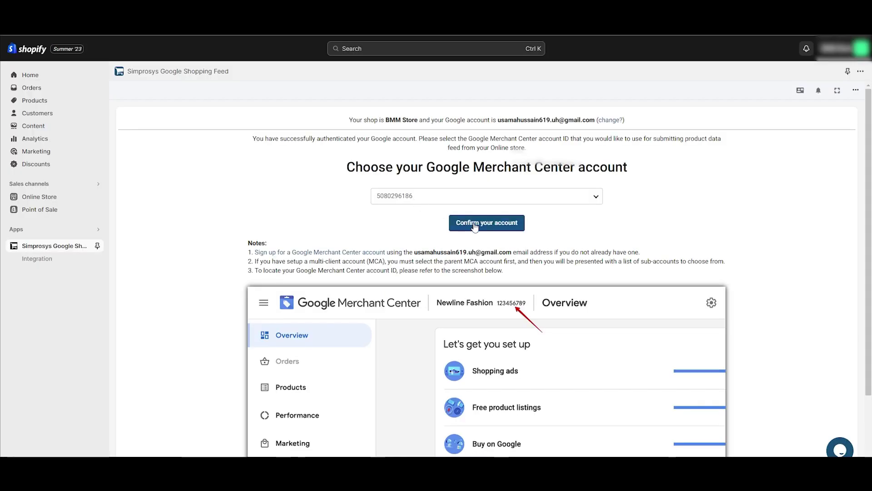
click(486, 227)
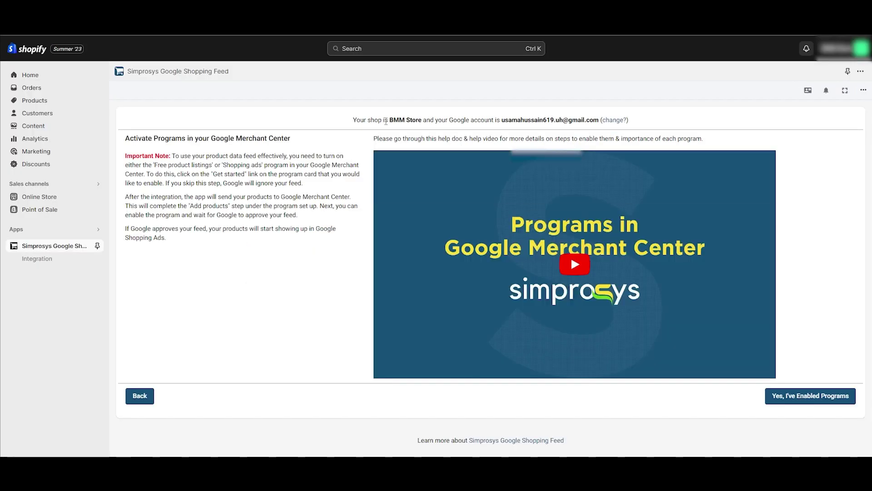
Confirm Merchant Center programs are enabled and sync all products with the Quick Sync defaults
click(796, 401)
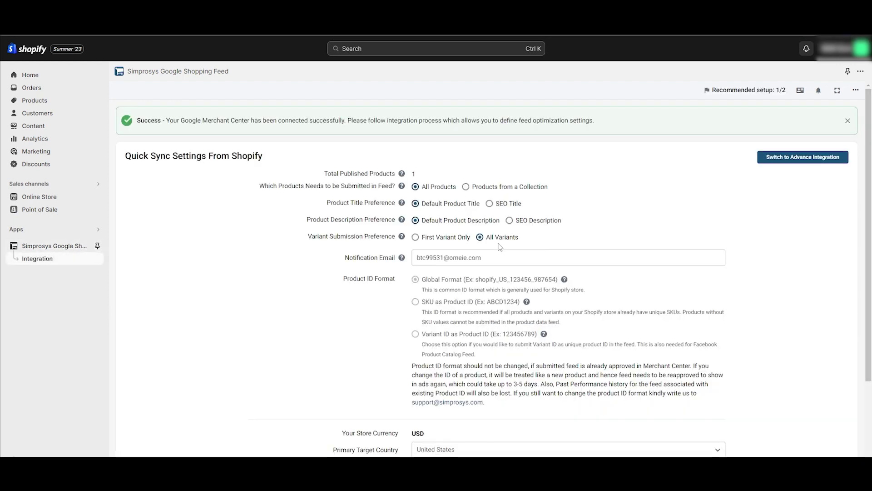
scroll(298, 158, down, 3)
scroll(298, 157, up, 3)
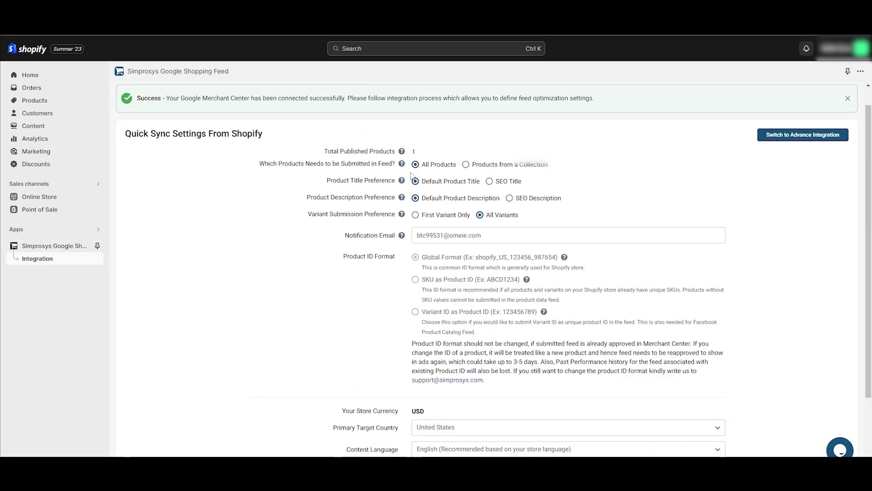
scroll(556, 252, down, 2)
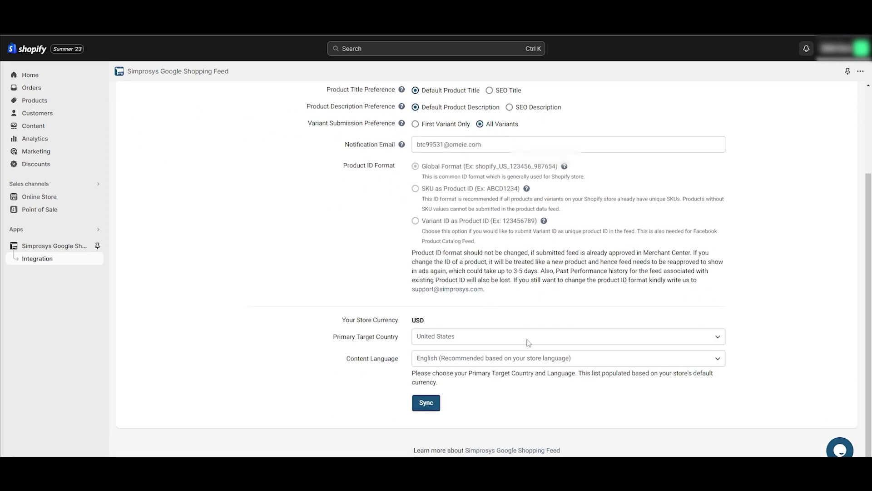
click(425, 404)
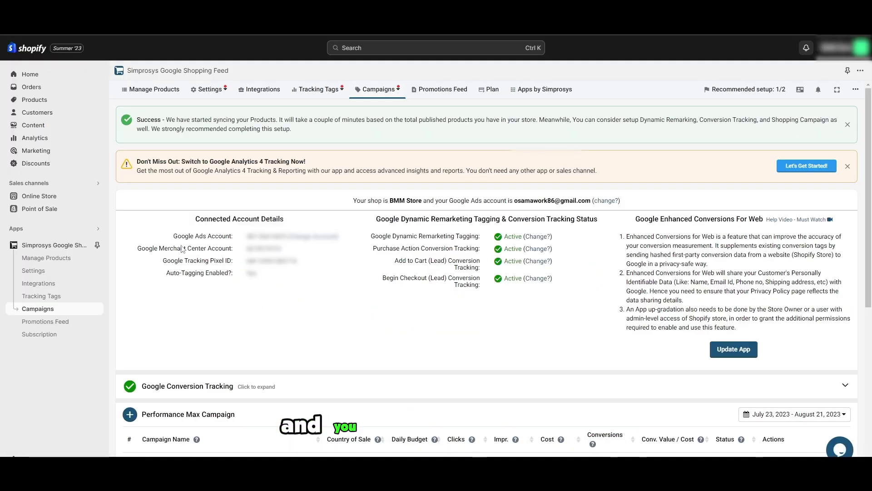
scroll(386, 273, down, 1)
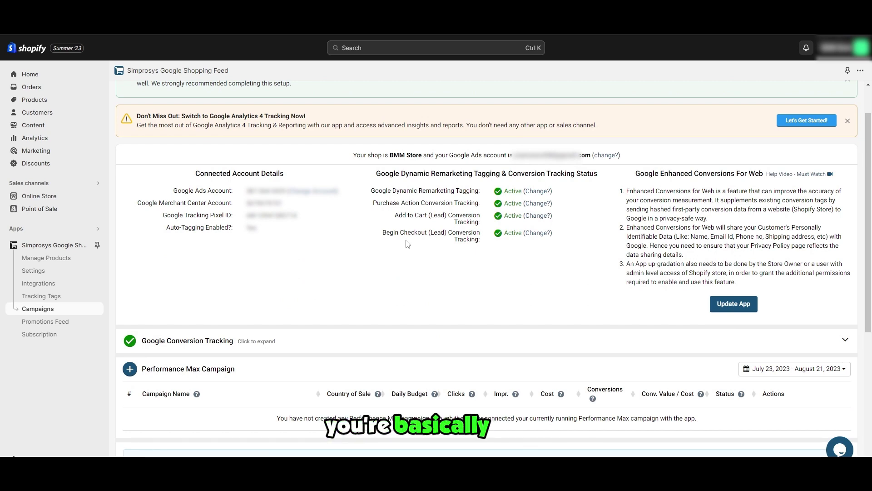
scroll(408, 244, down, 5)
scroll(407, 244, up, 6)
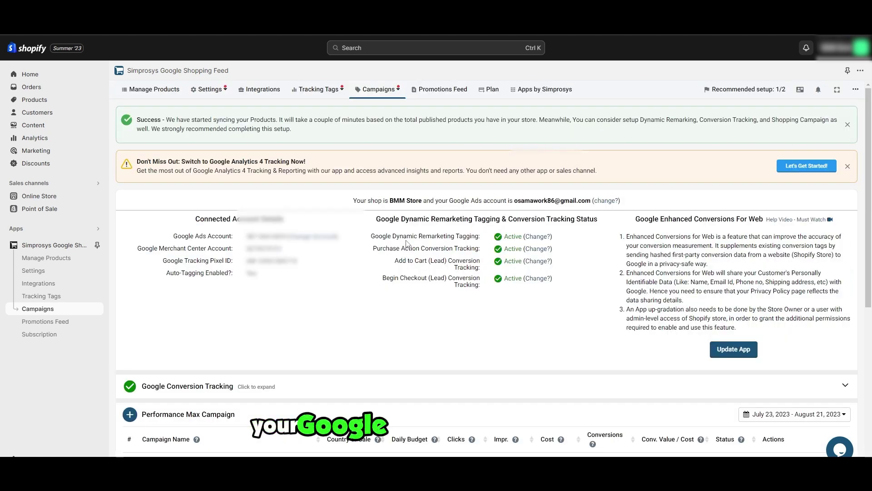
click(209, 91)
click(209, 96)
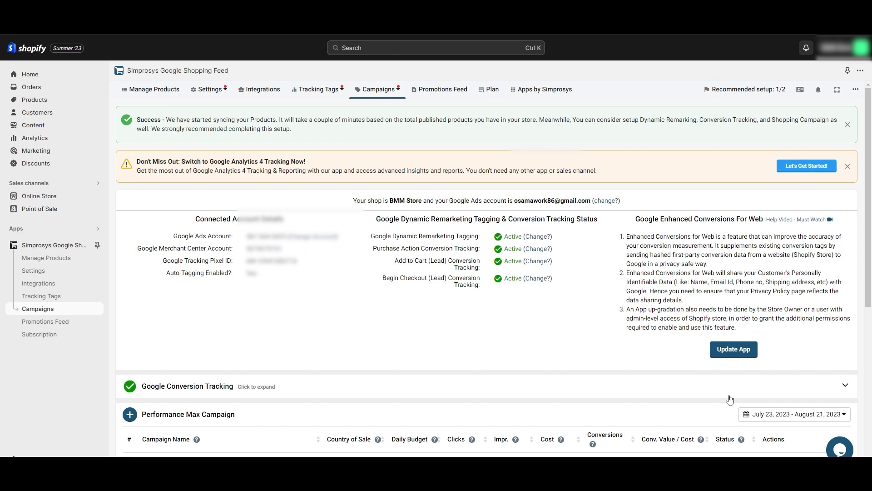
click(367, 96)
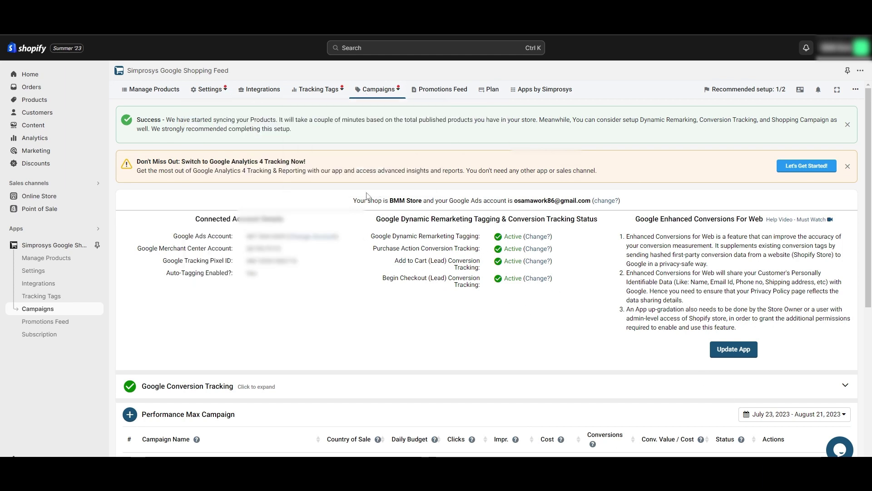
mouse_move(320, 89)
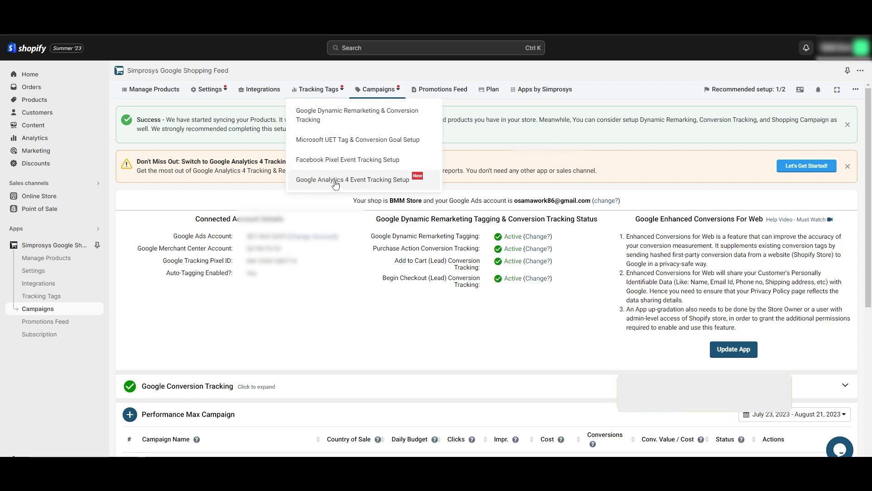
scroll(342, 282, down, 6)
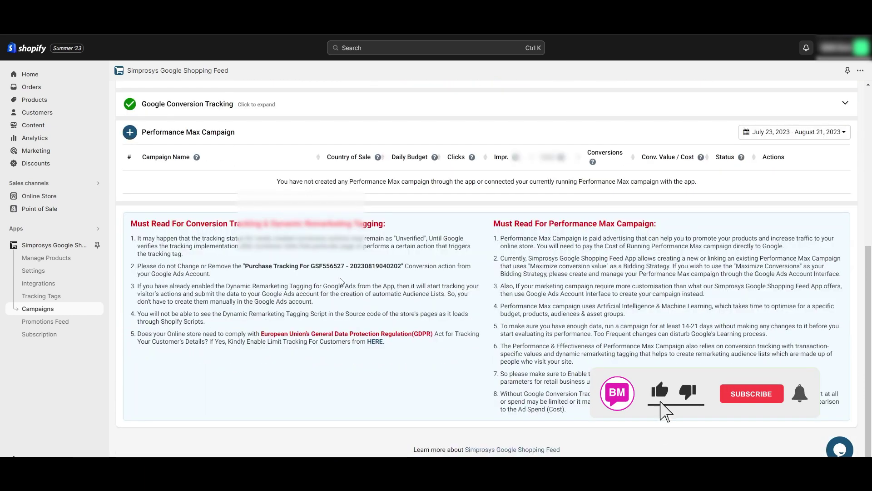
scroll(342, 282, up, 6)
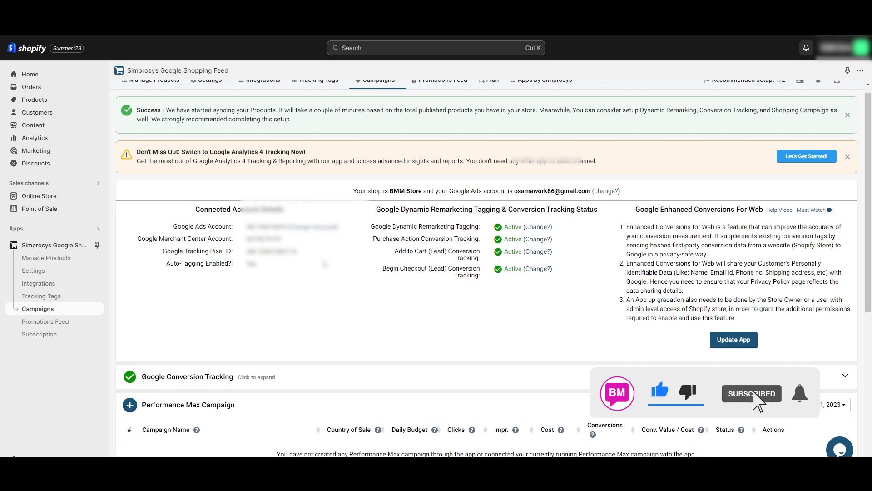